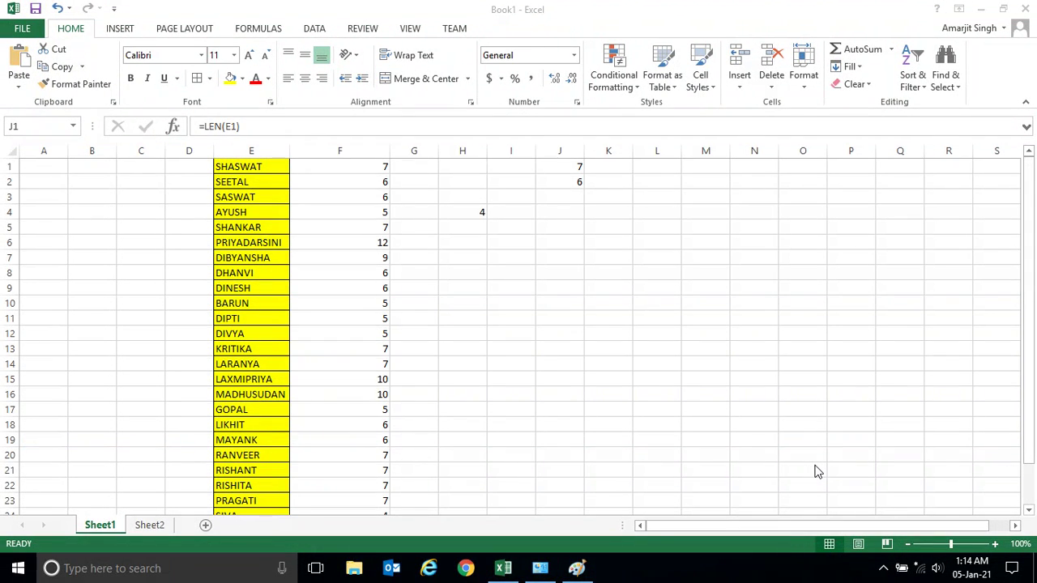
Inspect the LEN formula in J1 against the name in E1, then cancel the edit
{"action": "left_click", "coordinate": [564, 167]}
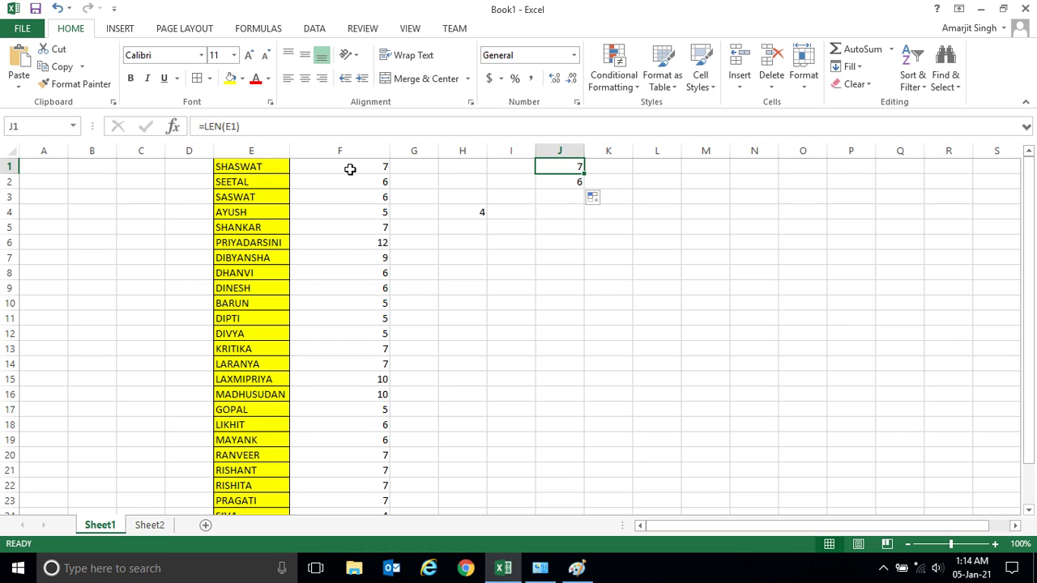
{"action": "left_click", "coordinate": [354, 168]}
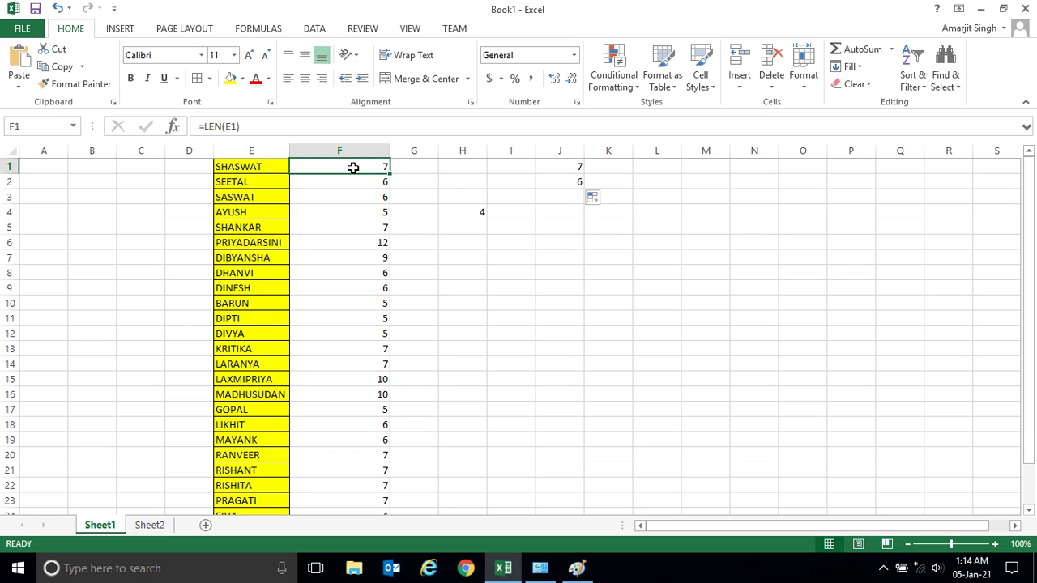
{"action": "left_click", "coordinate": [276, 171]}
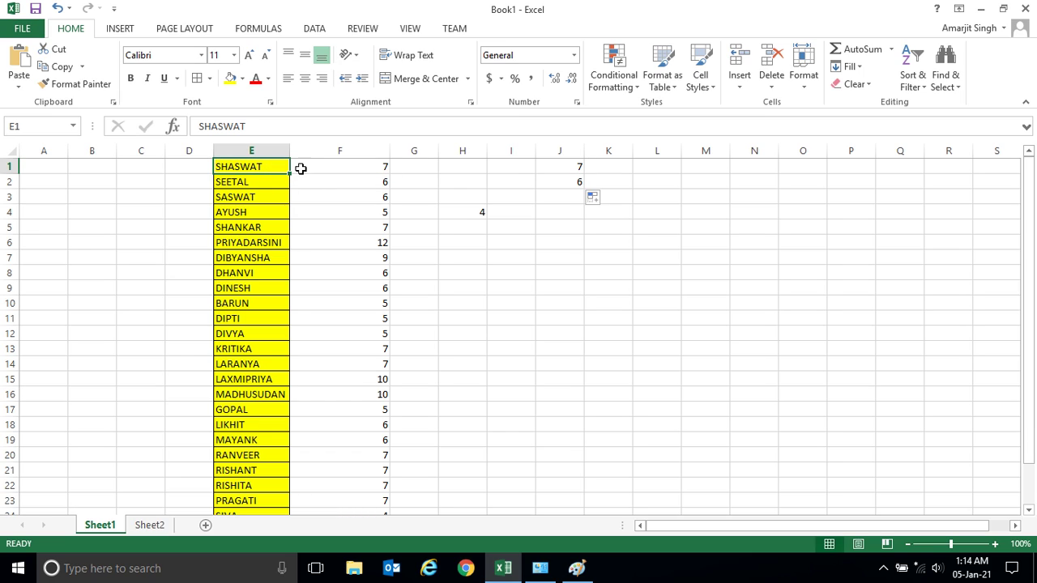
{"action": "left_click", "coordinate": [558, 169]}
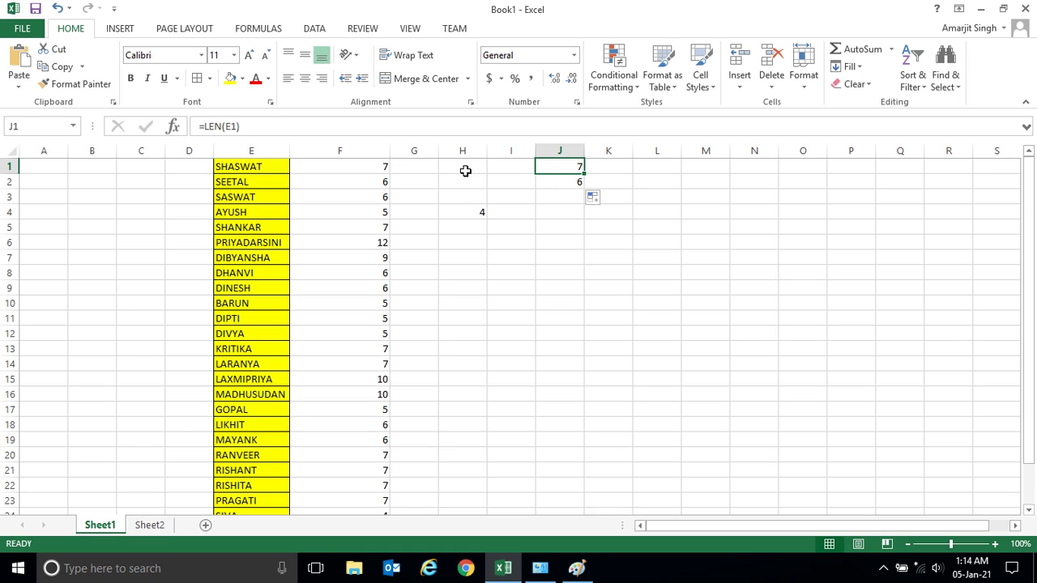
{"action": "left_click_drag", "start_coordinate": [240, 127], "coordinate": [201, 126]}
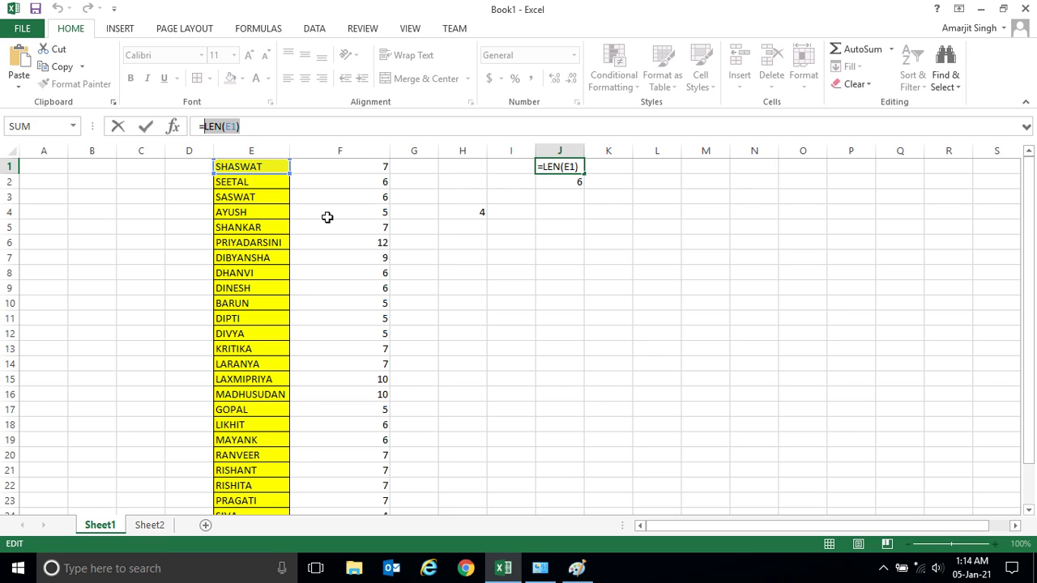
{"action": "left_click", "coordinate": [560, 179]}
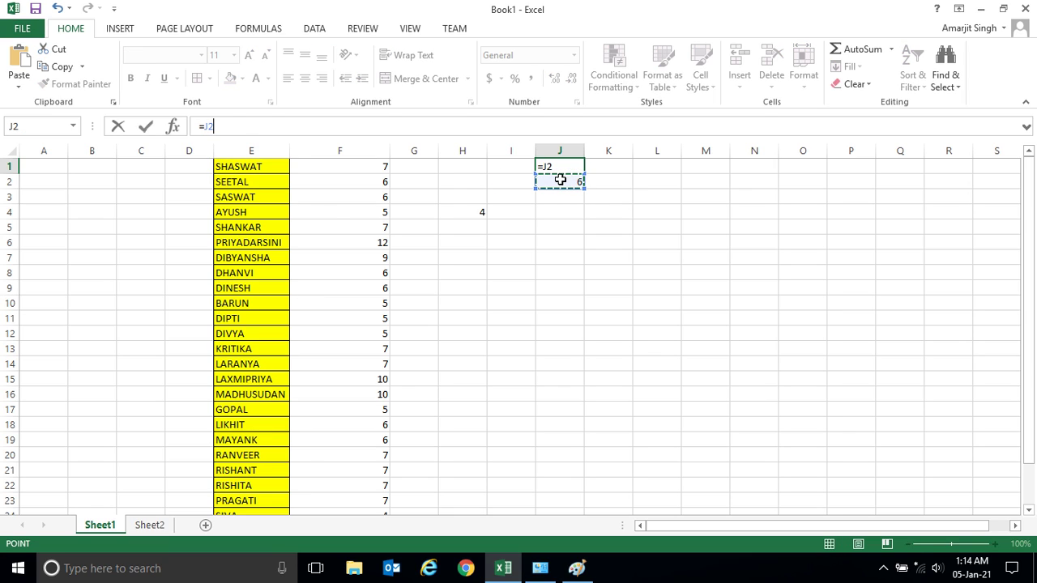
{"action": "left_click", "coordinate": [637, 197]}
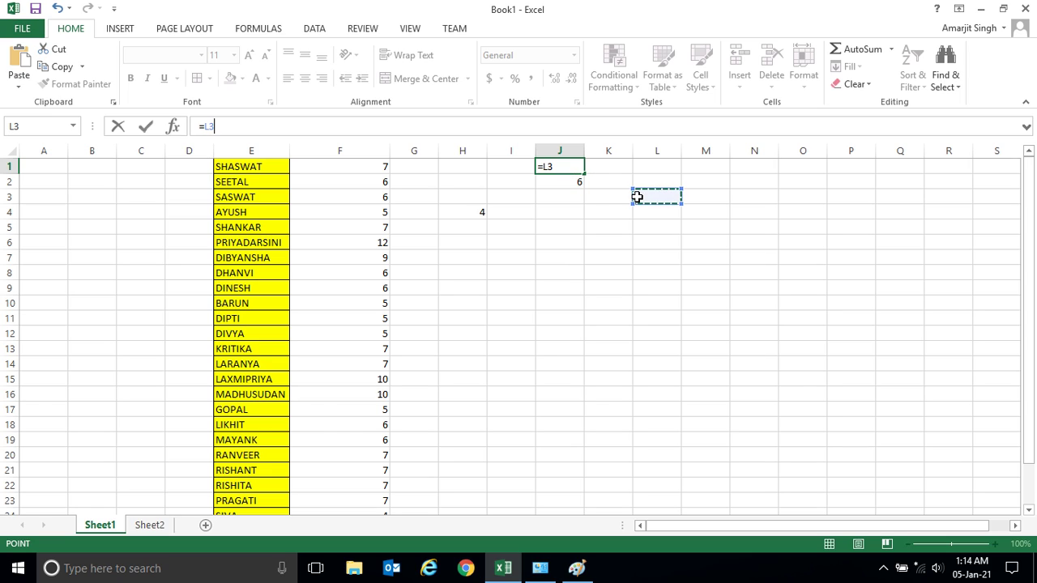
{"action": "left_click", "coordinate": [557, 183]}
{"action": "left_click", "coordinate": [559, 166]}
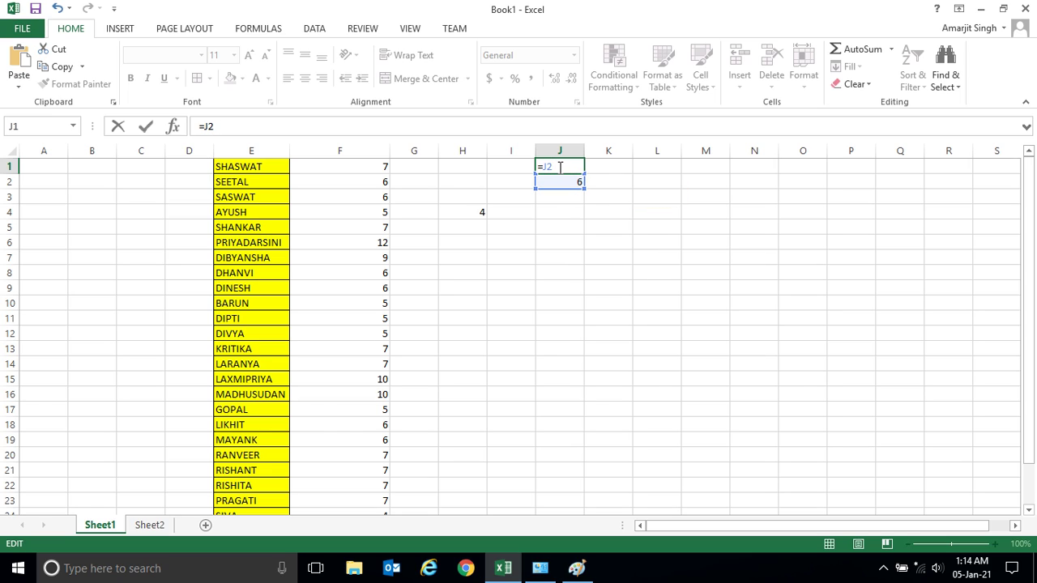
{"action": "key", "text": "Escape"}
Copy J2's LEN formula down column J to row 25
{"action": "left_click_drag", "start_coordinate": [557, 168], "coordinate": [562, 188]}
{"action": "left_click", "coordinate": [560, 215]}
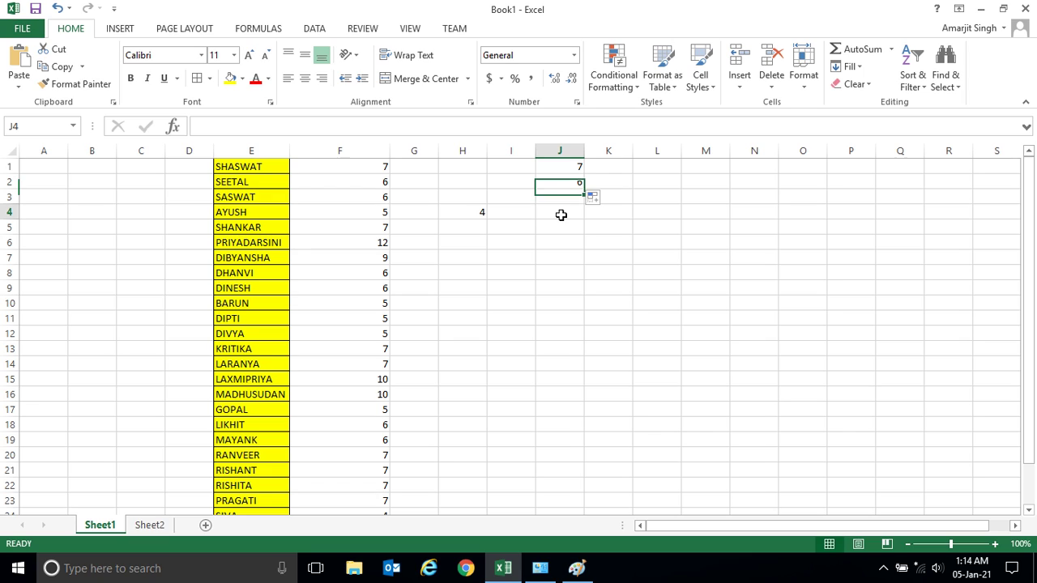
{"action": "left_click", "coordinate": [560, 182]}
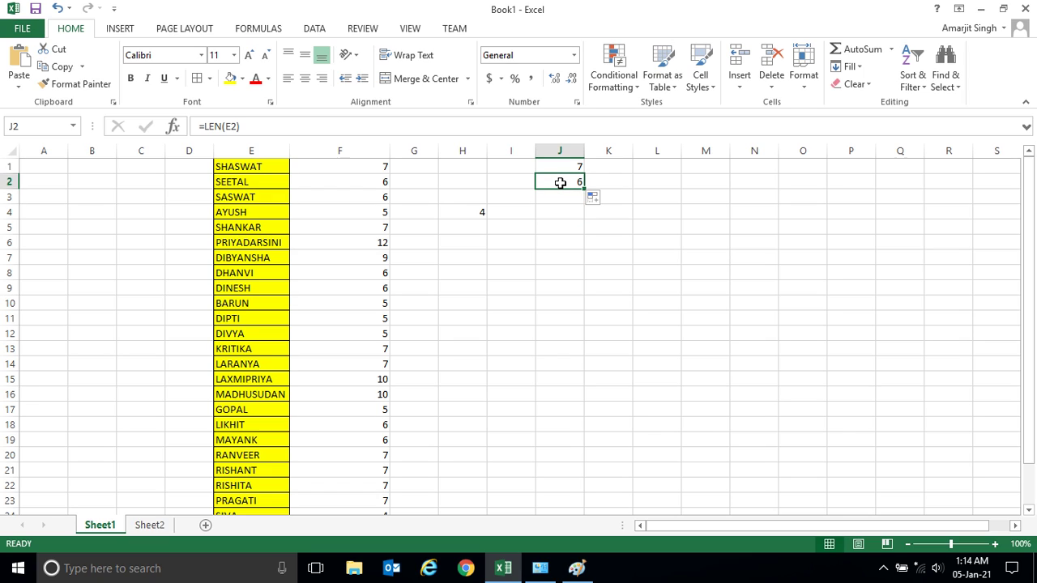
{"action": "left_click", "coordinate": [257, 183]}
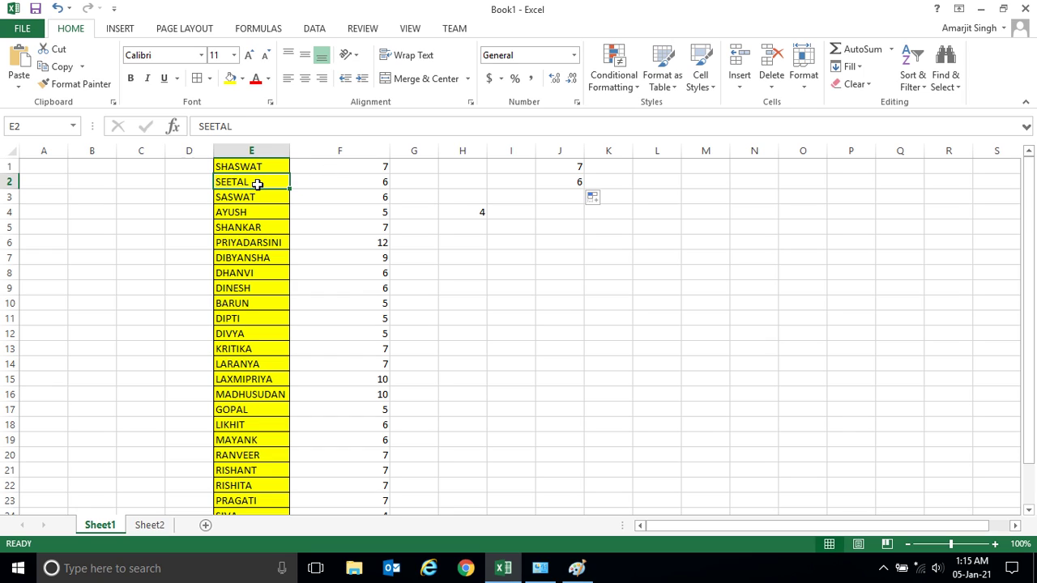
{"action": "left_click", "coordinate": [567, 181]}
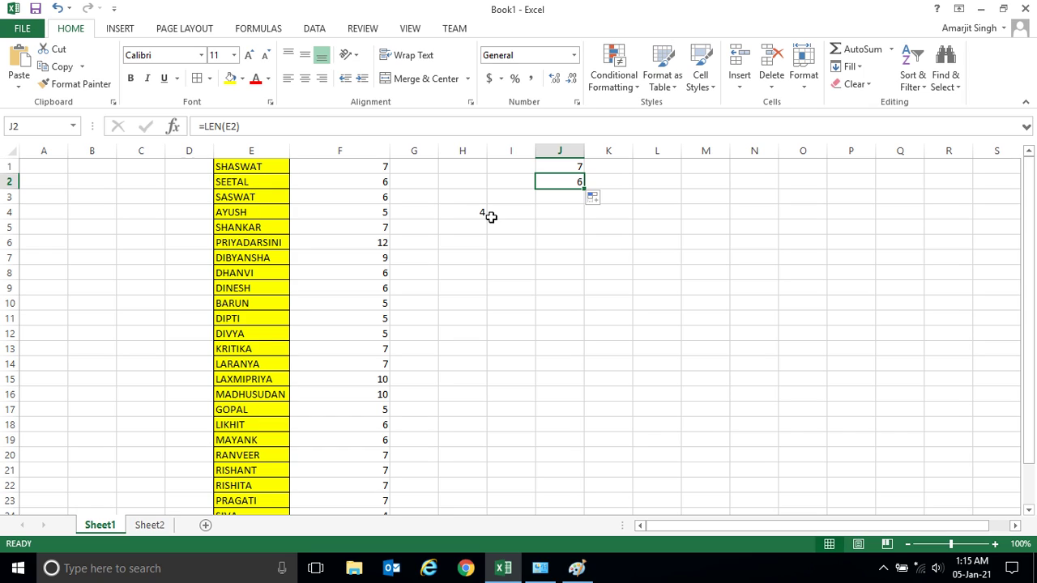
{"action": "left_click_drag", "start_coordinate": [584, 188], "coordinate": [583, 473]}
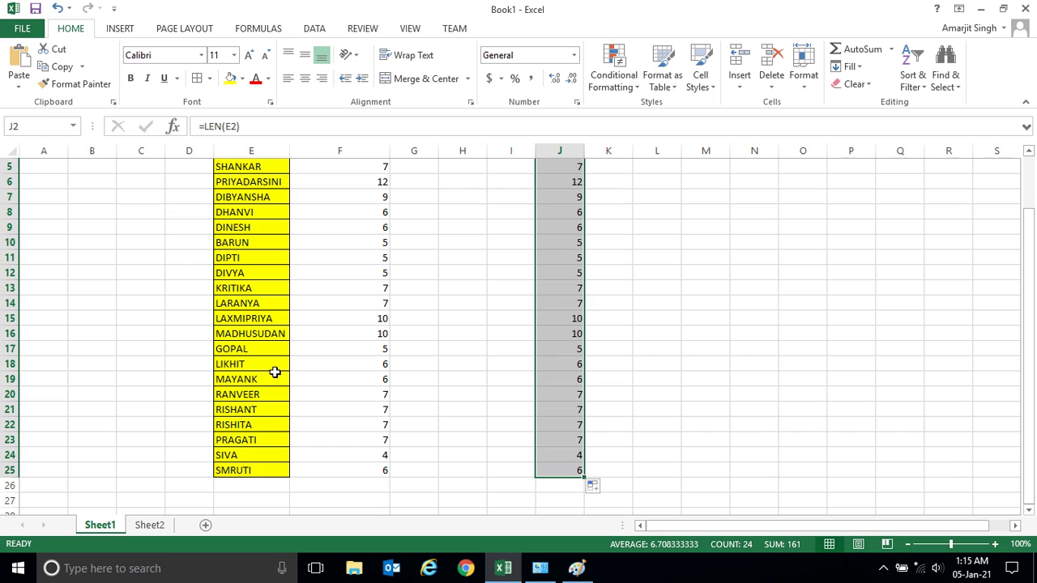
Review the filled results in cells J7, I5, G7 and G12
{"action": "left_click_drag", "start_coordinate": [1029, 324], "coordinate": [1029, 272]}
{"action": "left_click", "coordinate": [552, 259]}
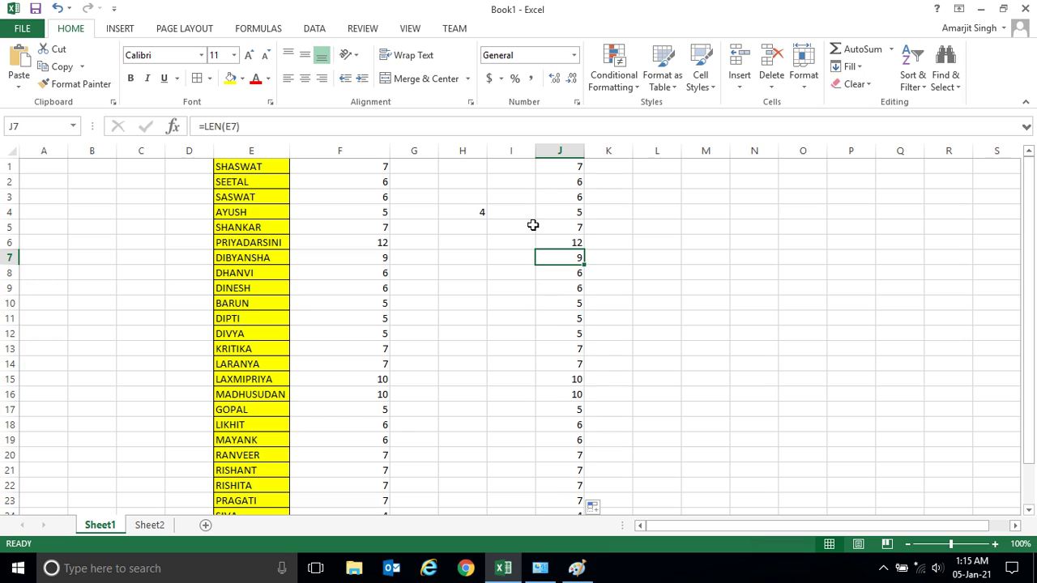
{"action": "left_click", "coordinate": [531, 225]}
{"action": "left_click", "coordinate": [427, 258]}
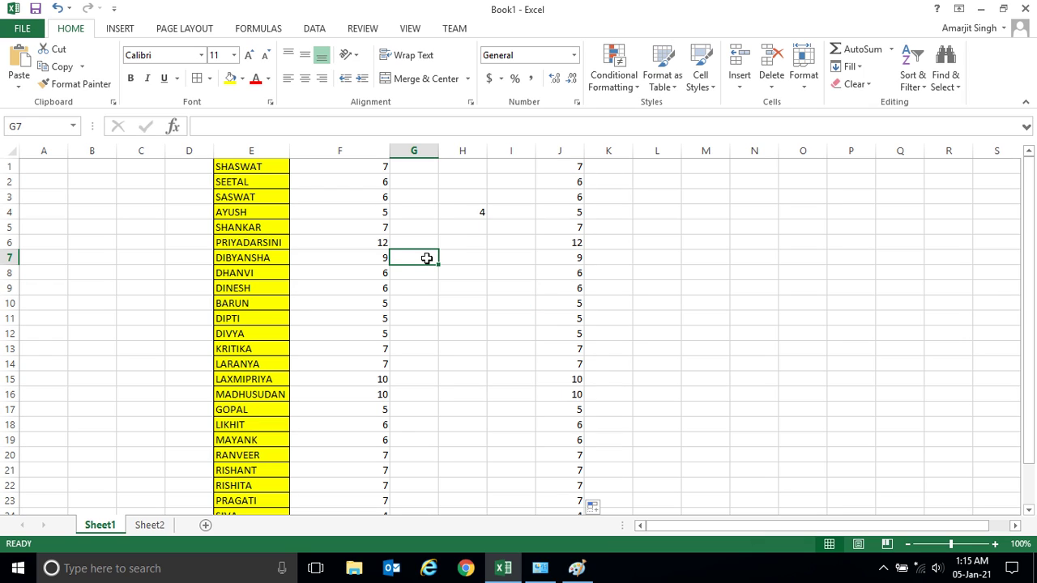
{"action": "left_click", "coordinate": [413, 327]}
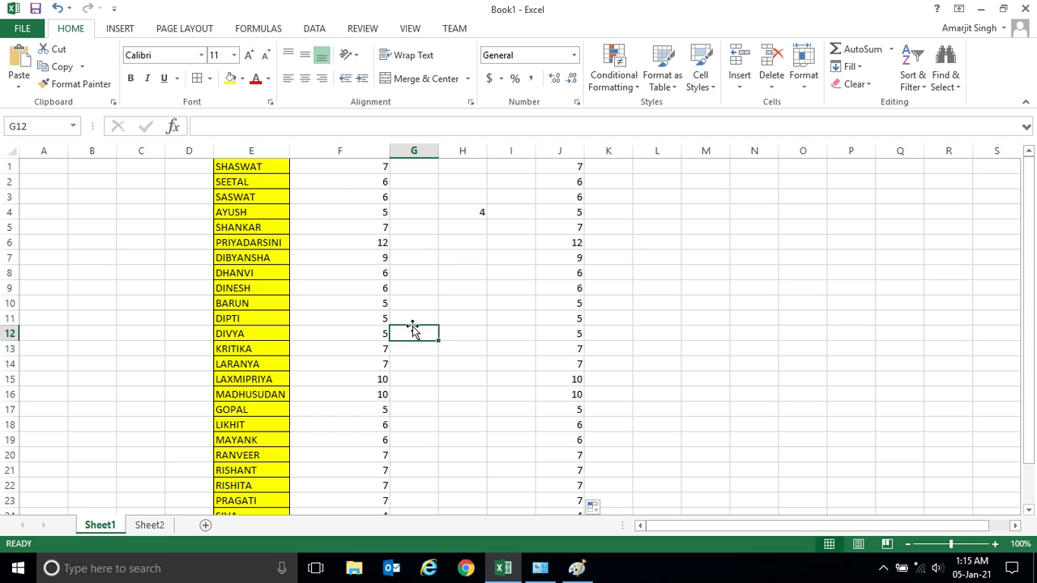
On Sheet2, apply All Borders to the item table C3:F10
{"action": "left_click", "coordinate": [158, 527]}
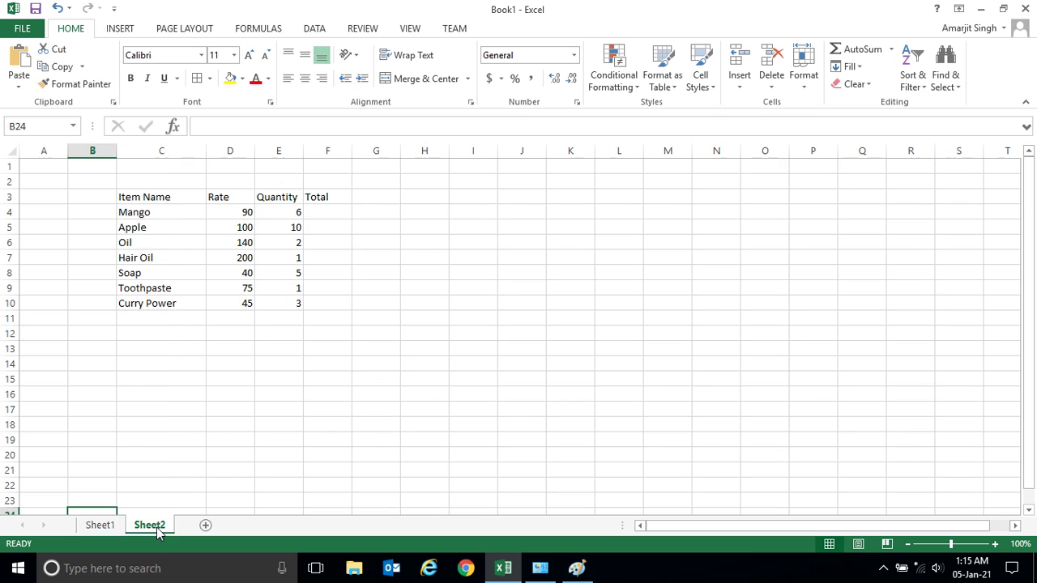
{"action": "left_click_drag", "start_coordinate": [139, 198], "coordinate": [316, 198]}
{"action": "left_click", "coordinate": [197, 77]}
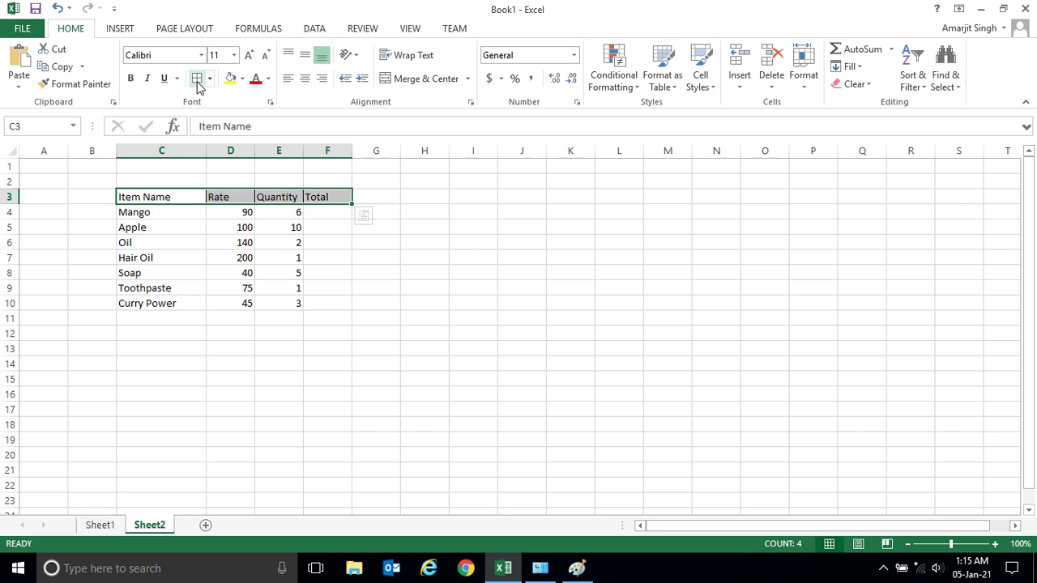
{"action": "left_click_drag", "start_coordinate": [139, 198], "coordinate": [326, 300]}
{"action": "left_click", "coordinate": [196, 77]}
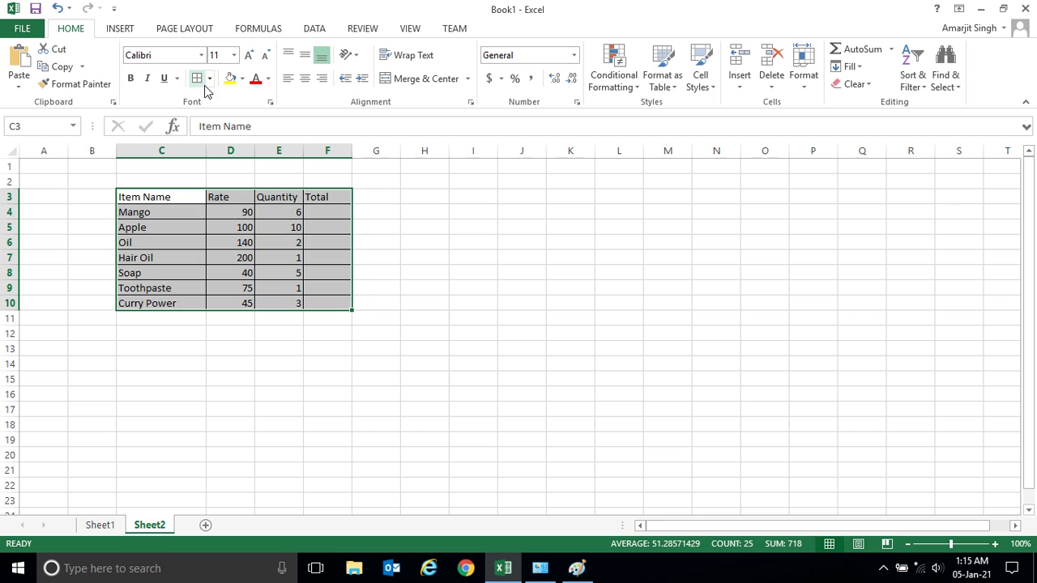
Fill the header row from Item Name to Quantity with yellow
{"action": "left_click", "coordinate": [138, 202]}
{"action": "left_click_drag", "start_coordinate": [138, 202], "coordinate": [310, 197]}
{"action": "left_click", "coordinate": [230, 77]}
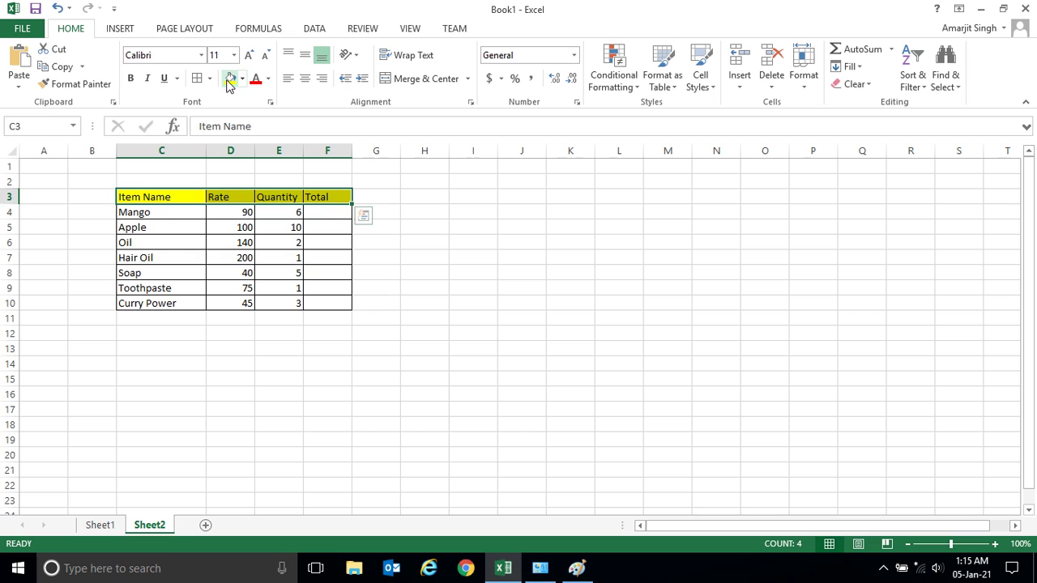
{"action": "left_click", "coordinate": [162, 226]}
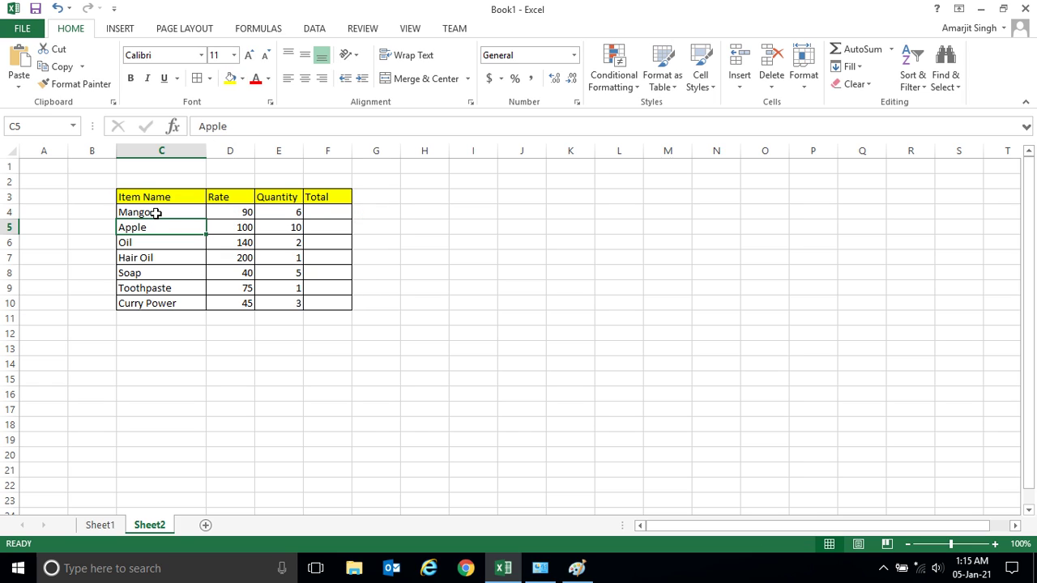
{"action": "left_click_drag", "start_coordinate": [151, 213], "coordinate": [153, 303]}
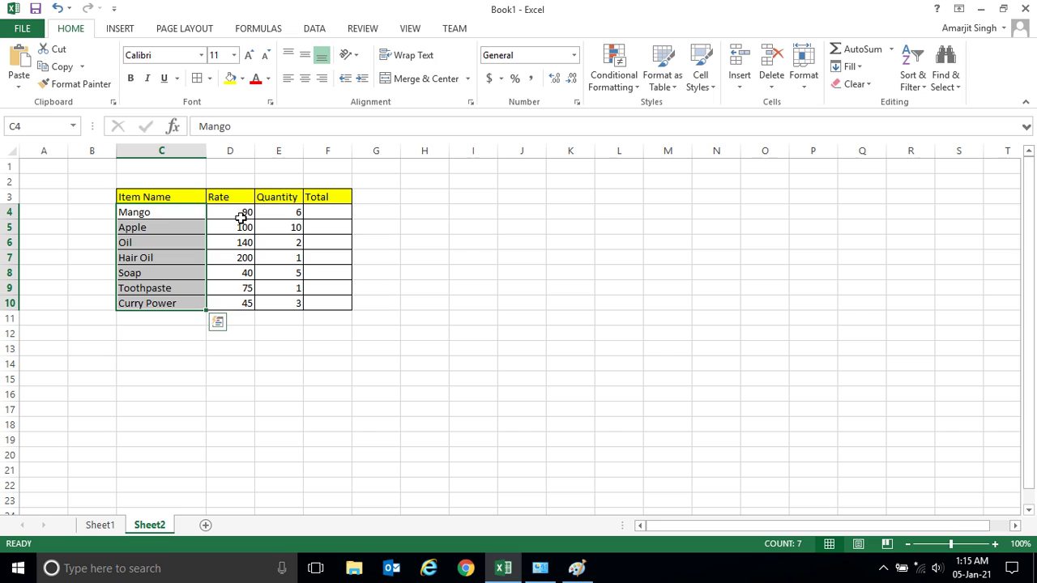
{"action": "left_click_drag", "start_coordinate": [235, 212], "coordinate": [239, 299]}
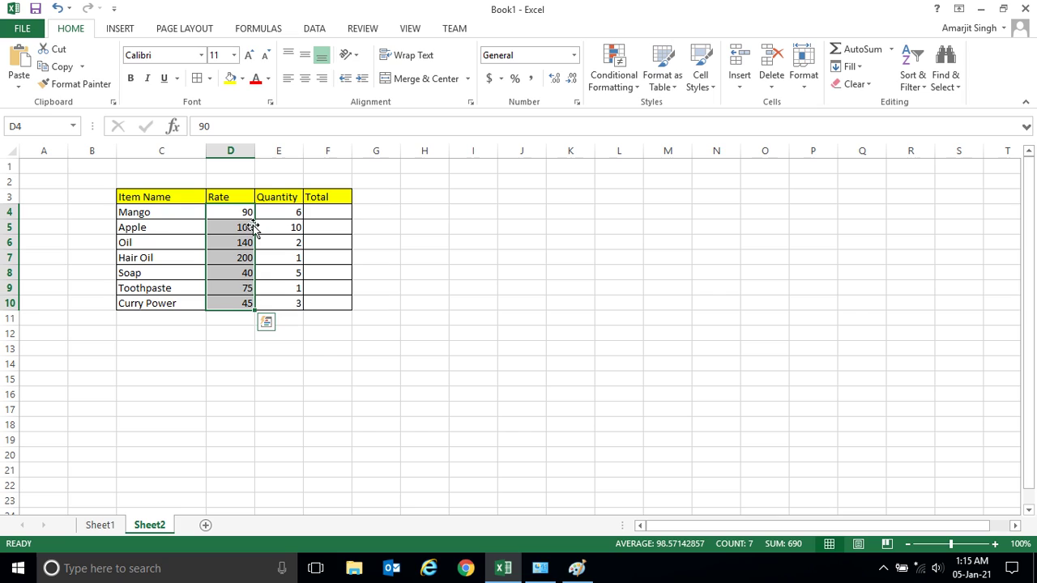
{"action": "left_click_drag", "start_coordinate": [288, 213], "coordinate": [289, 303]}
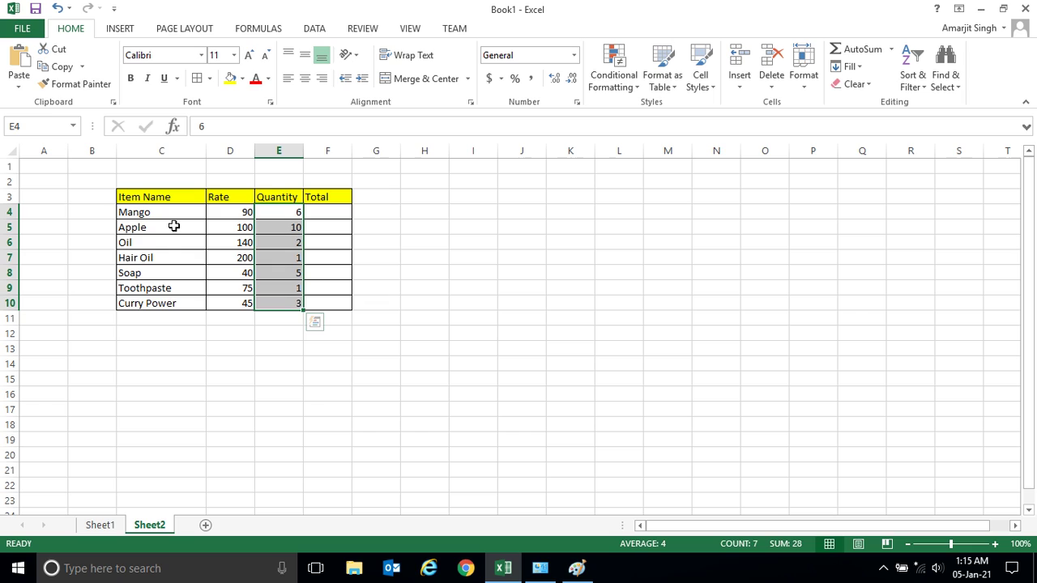
{"action": "left_click", "coordinate": [282, 222]}
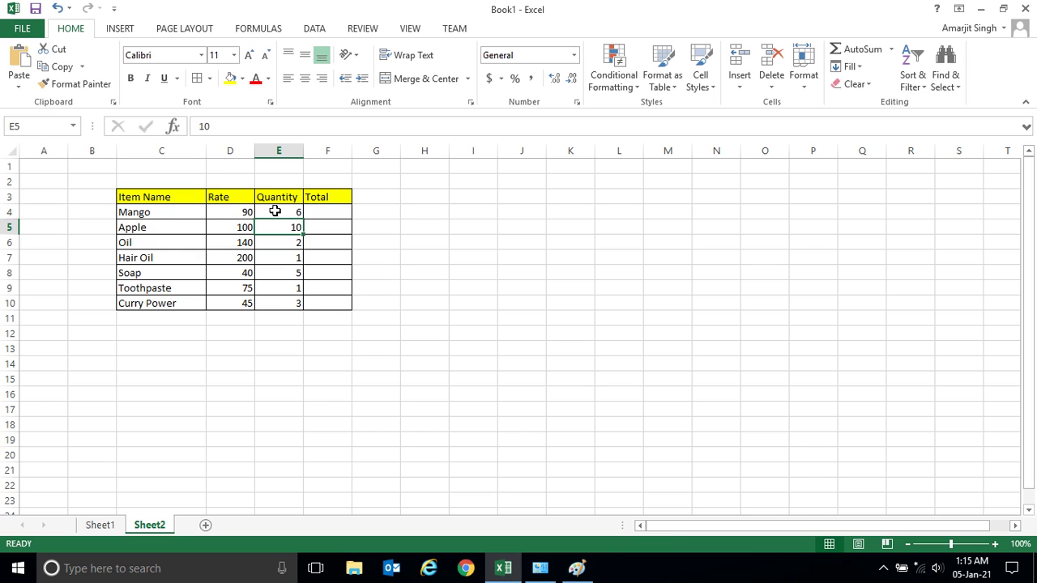
{"action": "left_click", "coordinate": [276, 211]}
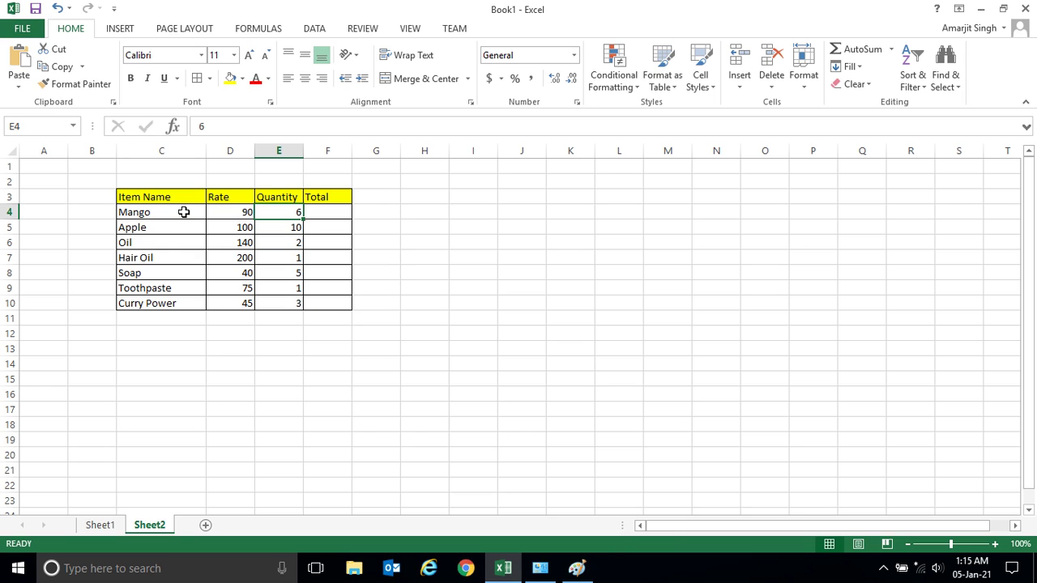
{"action": "left_click", "coordinate": [326, 212]}
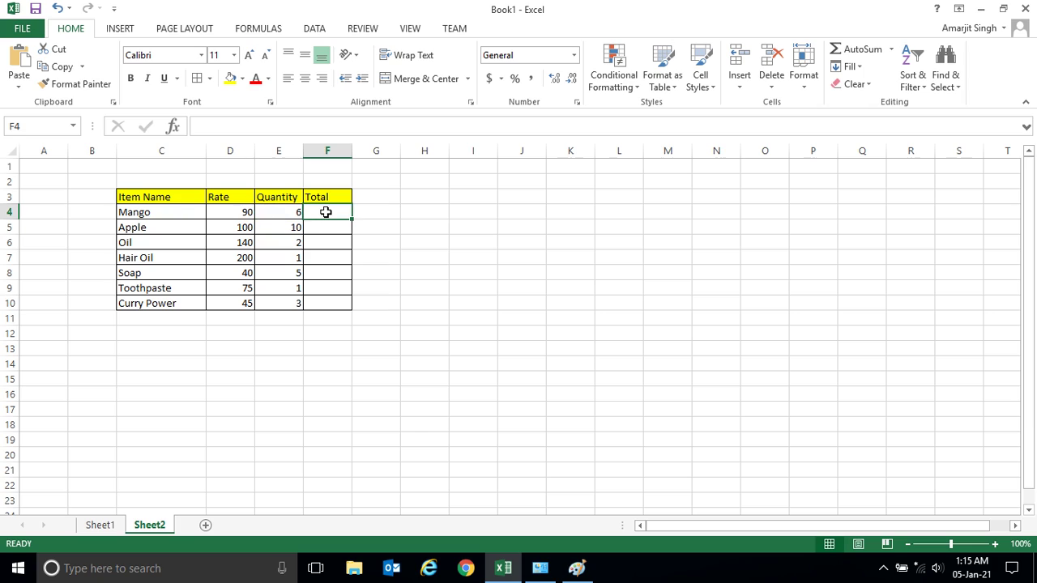
{"action": "left_click", "coordinate": [231, 213]}
{"action": "left_click", "coordinate": [272, 211]}
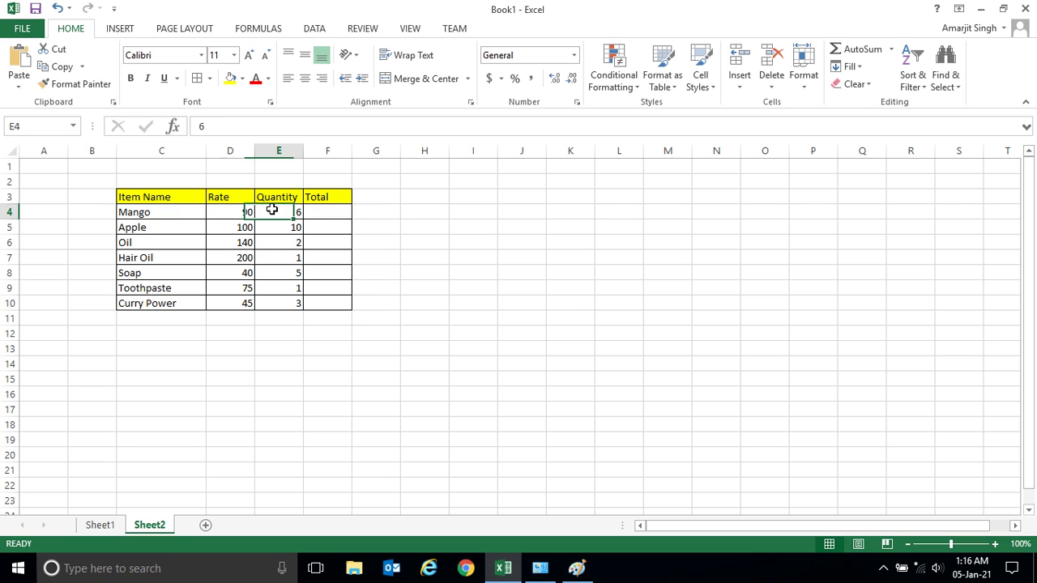
{"action": "left_click", "coordinate": [323, 213]}
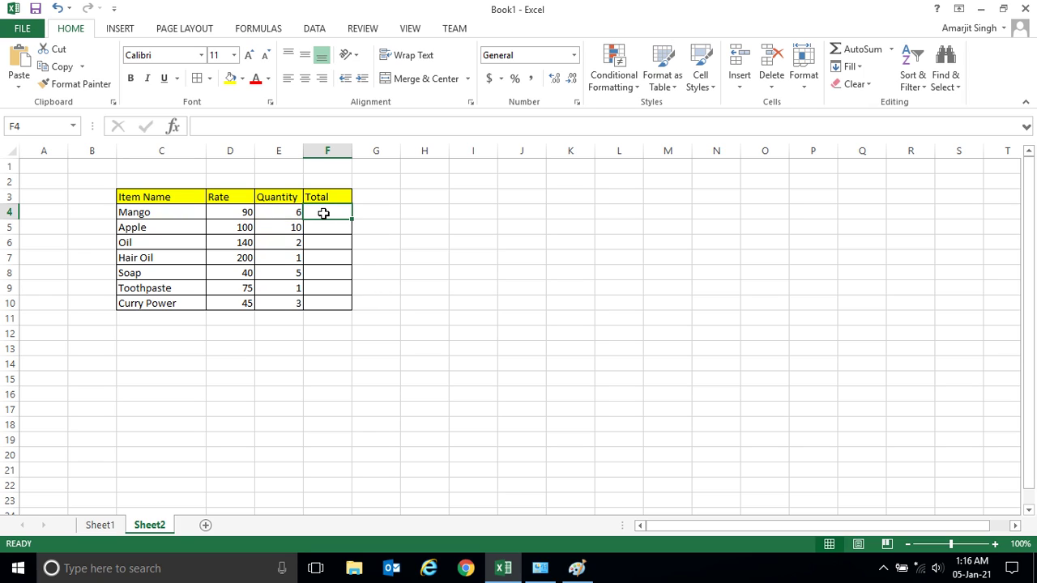
Enter =D4*E4 in Mango's Total cell F4, giving 540
{"action": "type", "text": "="}
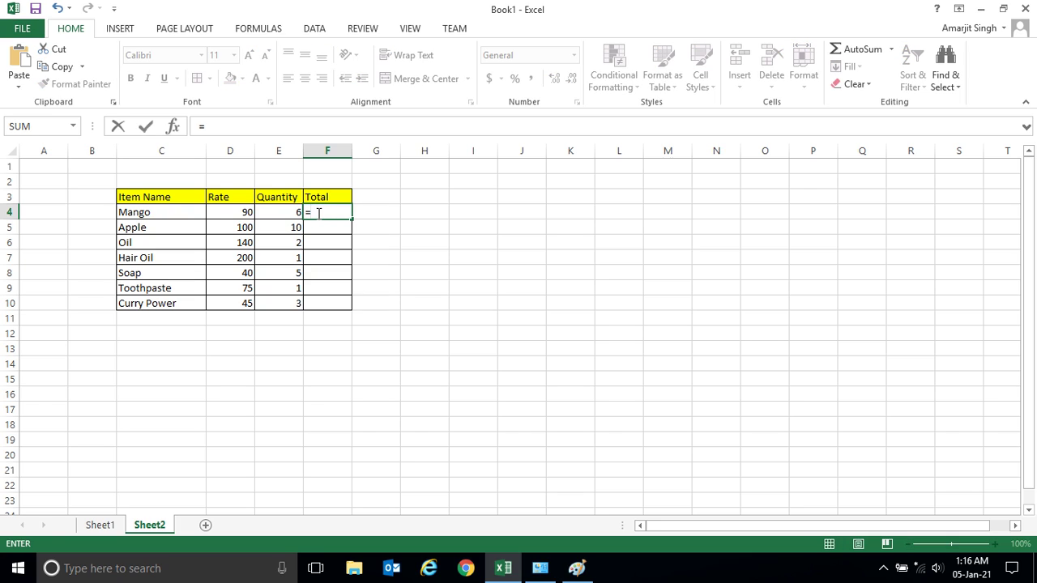
{"action": "left_click", "coordinate": [242, 213]}
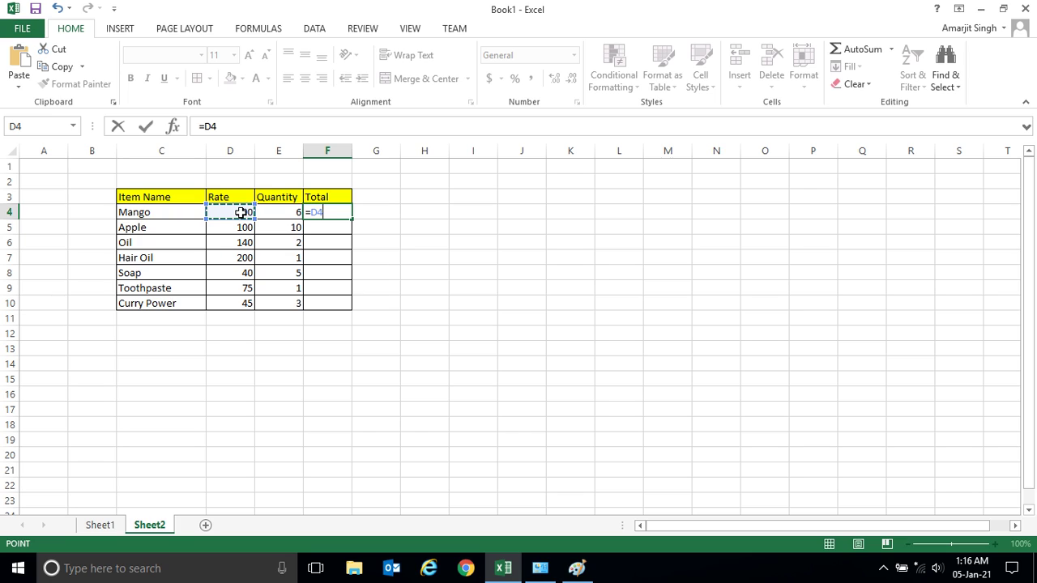
{"action": "type", "text": "*"}
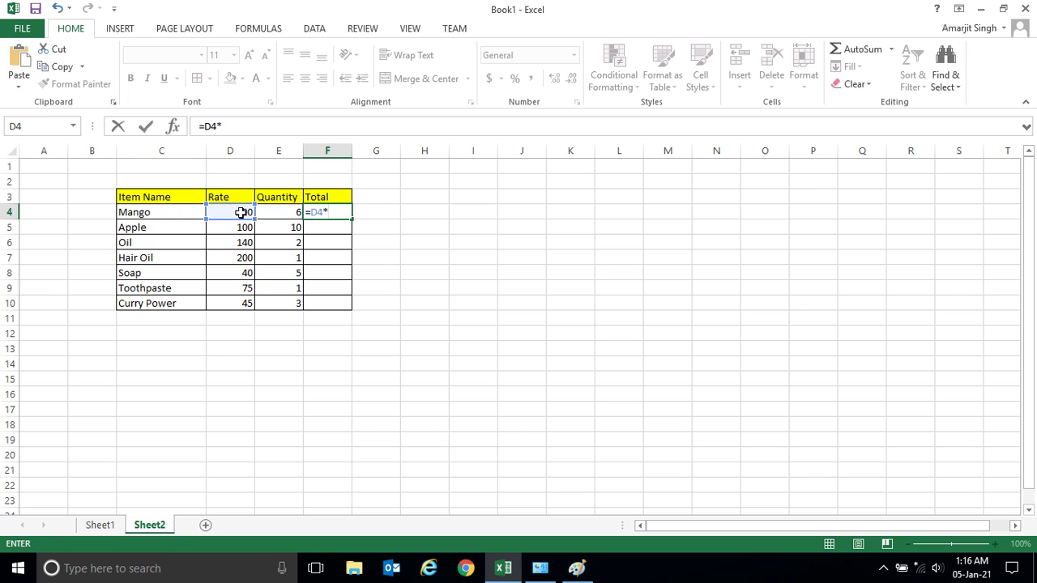
{"action": "left_click", "coordinate": [286, 211]}
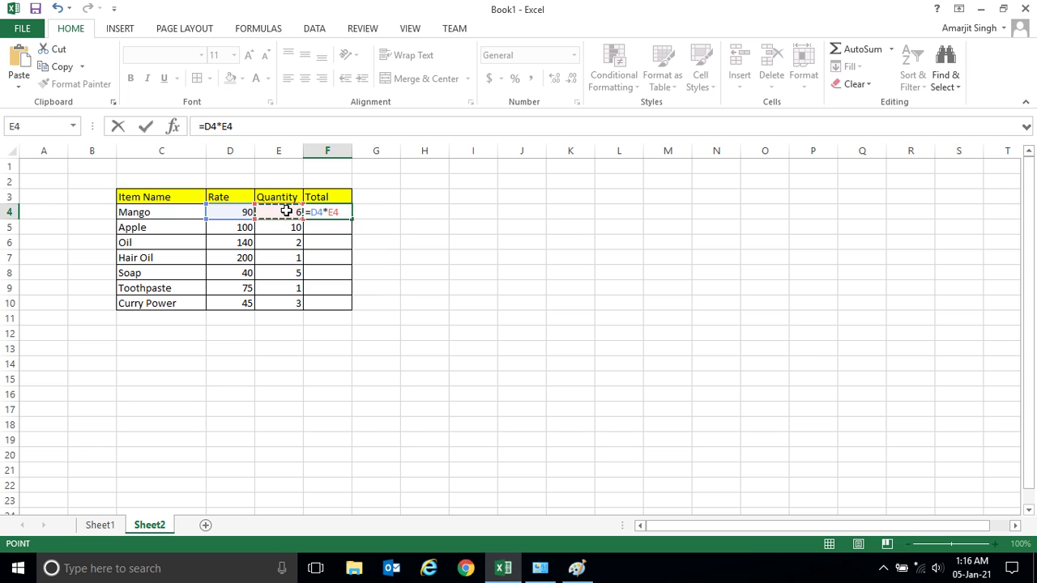
{"action": "key", "text": "Return"}
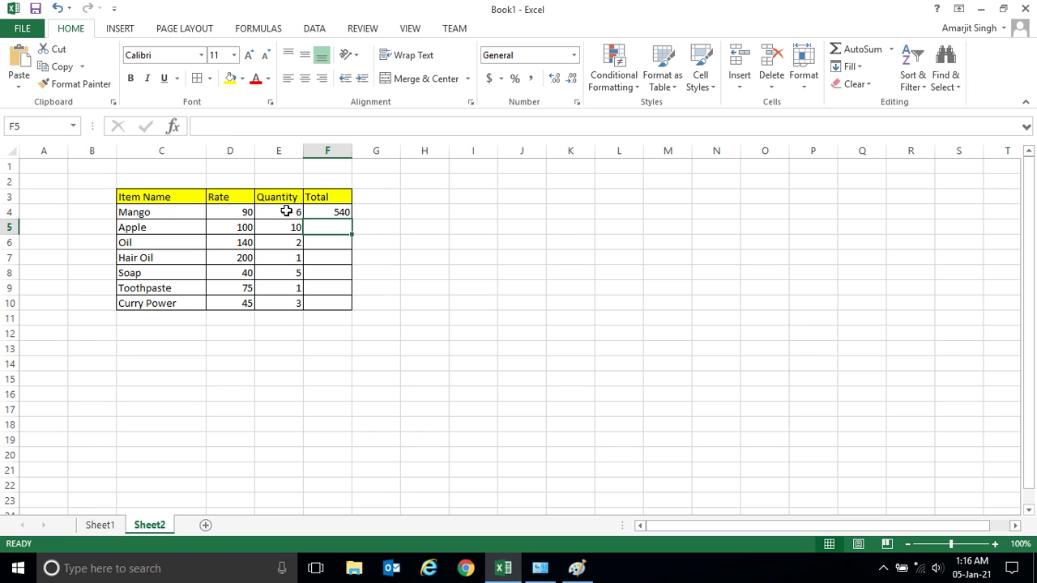
Compare Mango's Total formula with Apple's rate, quantity and empty Total cell
{"action": "left_click", "coordinate": [246, 230]}
{"action": "left_click", "coordinate": [269, 230]}
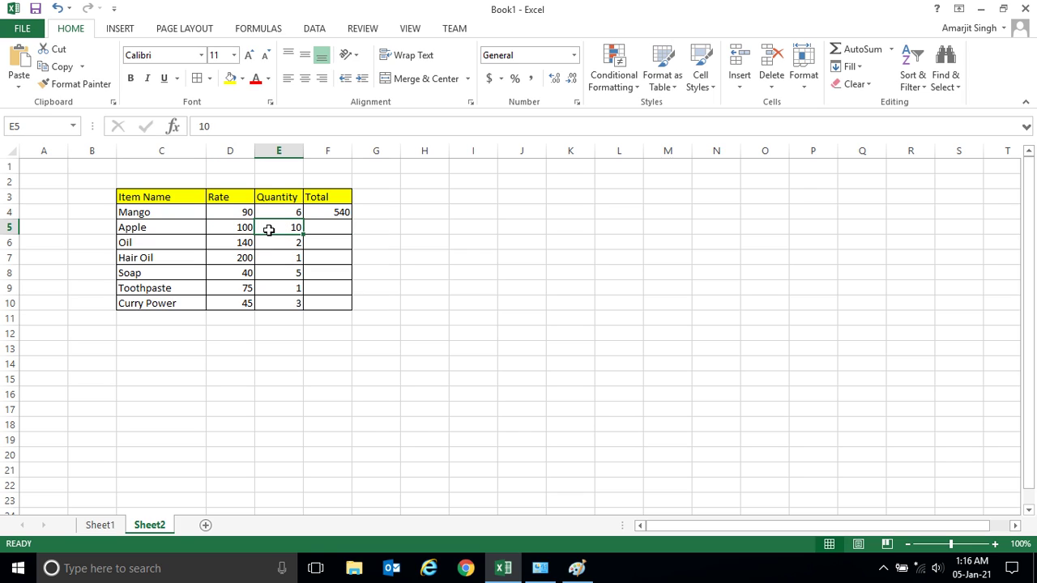
{"action": "left_click", "coordinate": [332, 213]}
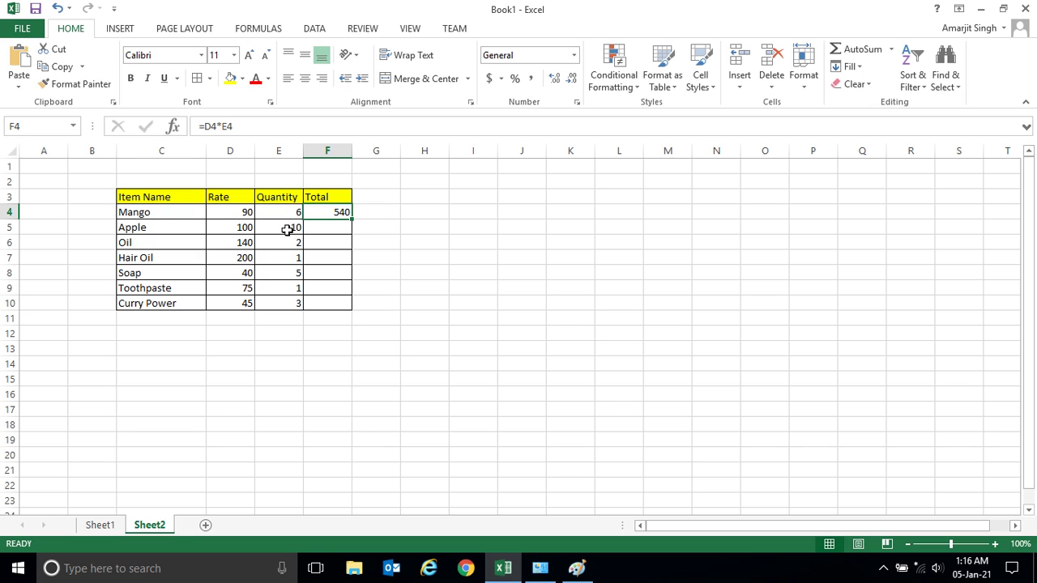
{"action": "left_click", "coordinate": [325, 230]}
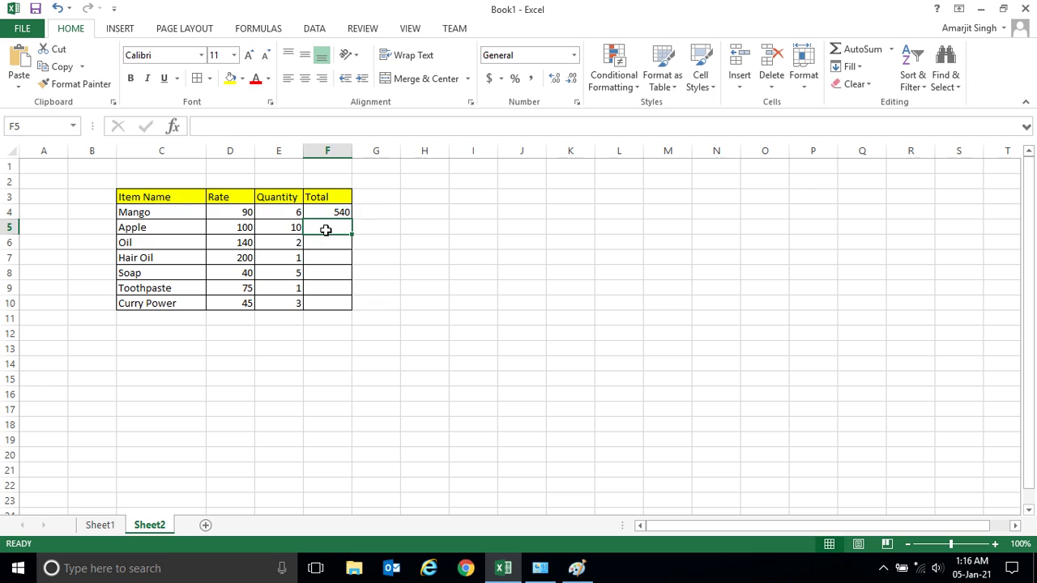
{"action": "left_click", "coordinate": [327, 214]}
{"action": "left_click", "coordinate": [322, 234]}
Copy Mango's Total formula to Apple's row and fill it down to Curry Power in F10
{"action": "left_click", "coordinate": [330, 213]}
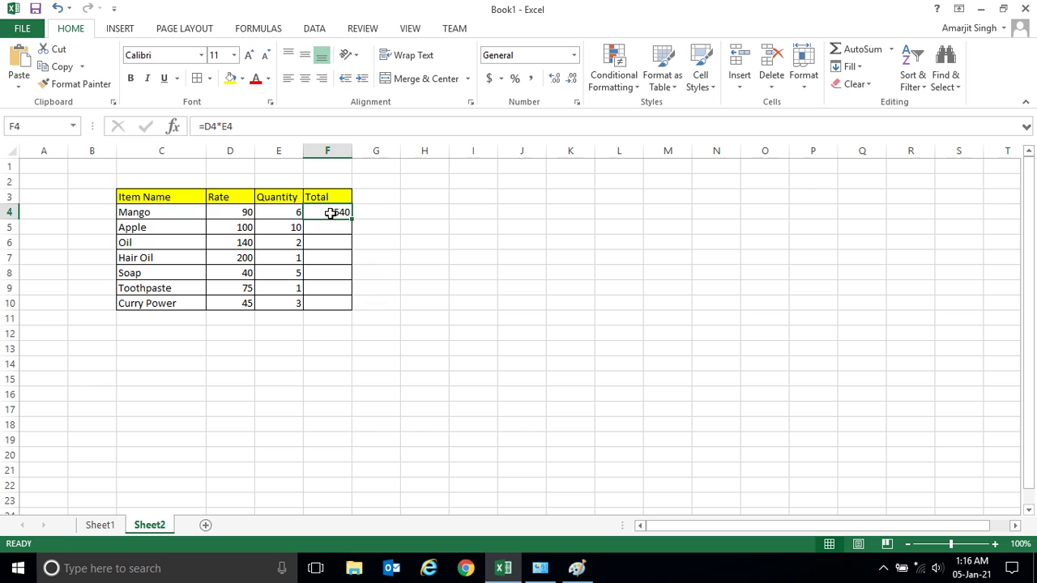
{"action": "key", "text": "ctrl+c"}
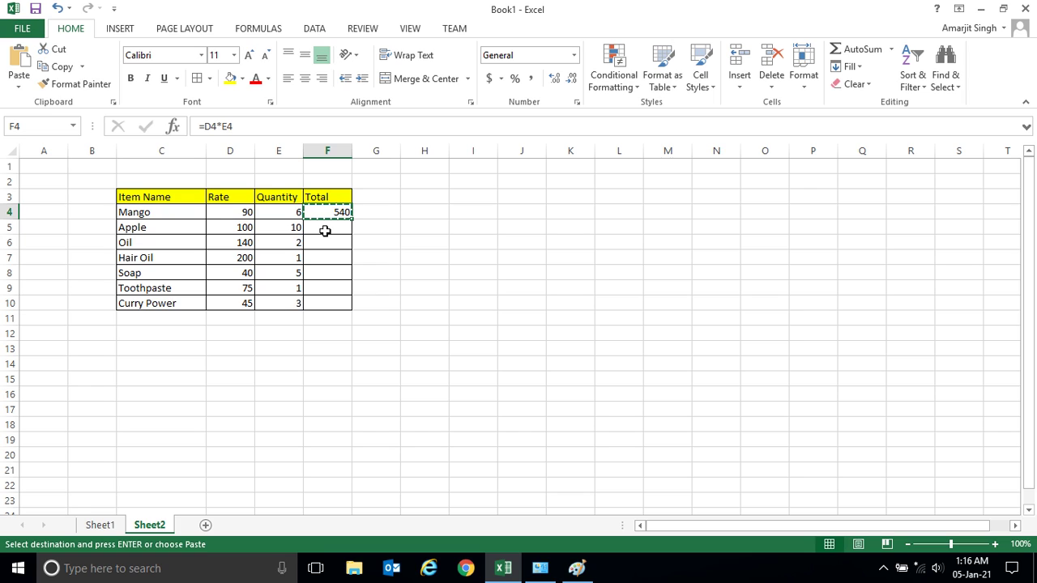
{"action": "left_click", "coordinate": [326, 230]}
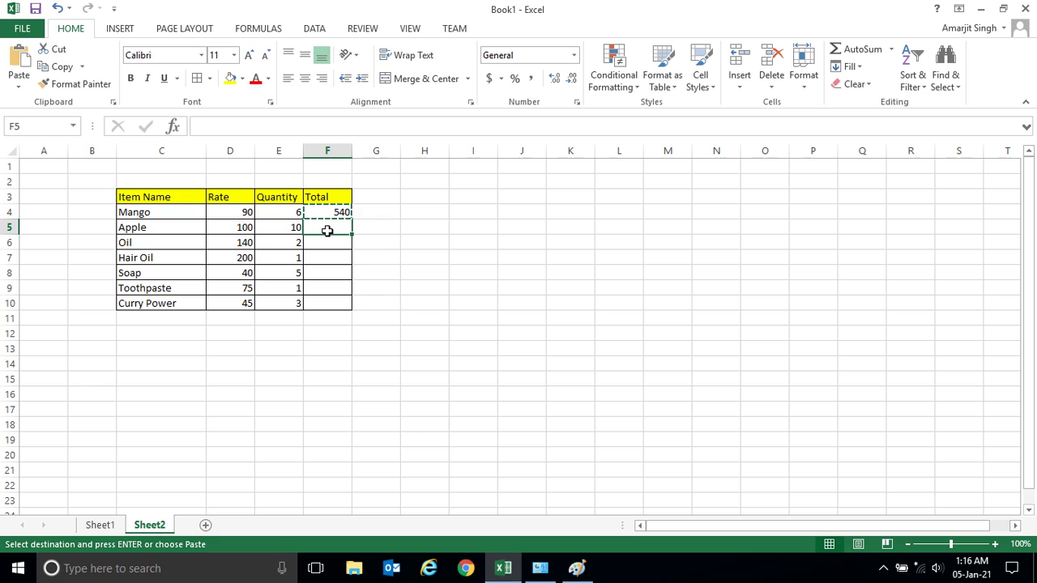
{"action": "key", "text": "Return"}
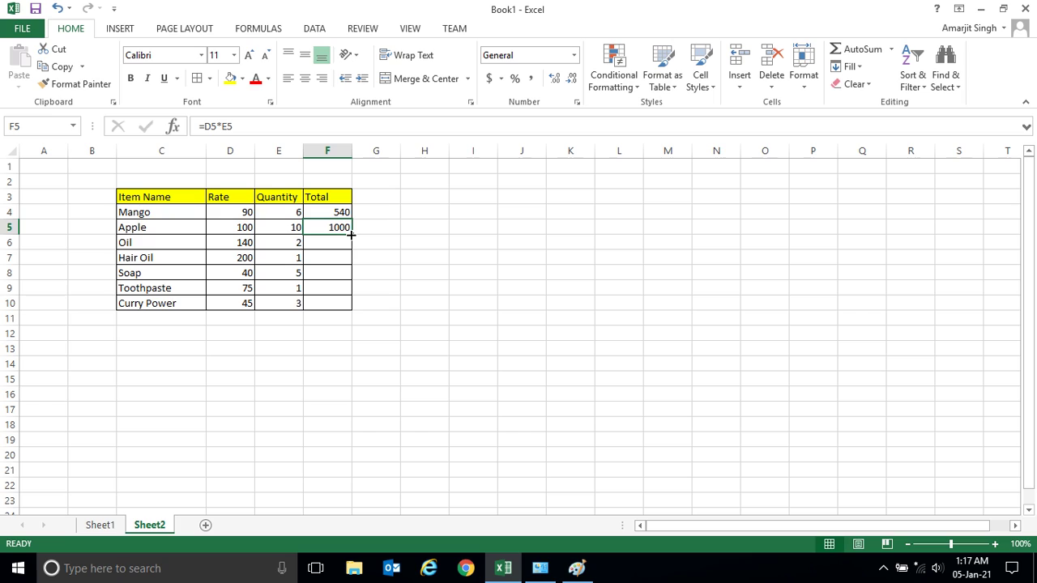
{"action": "left_click_drag", "start_coordinate": [351, 234], "coordinate": [349, 311]}
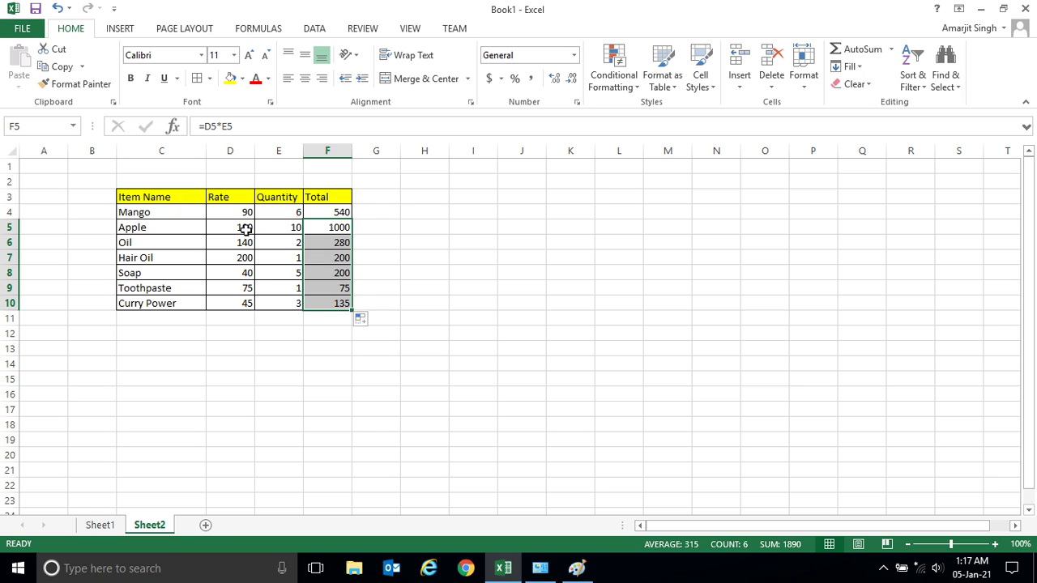
Enter the label 'Grand Total' in E12 and widen the Quantity column
{"action": "left_click", "coordinate": [318, 333]}
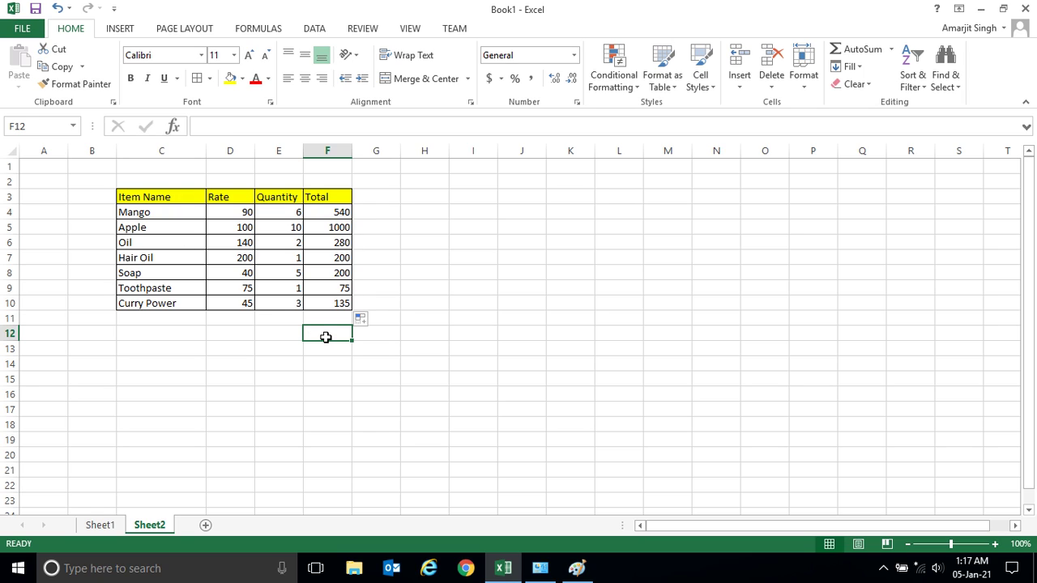
{"action": "left_click", "coordinate": [282, 331]}
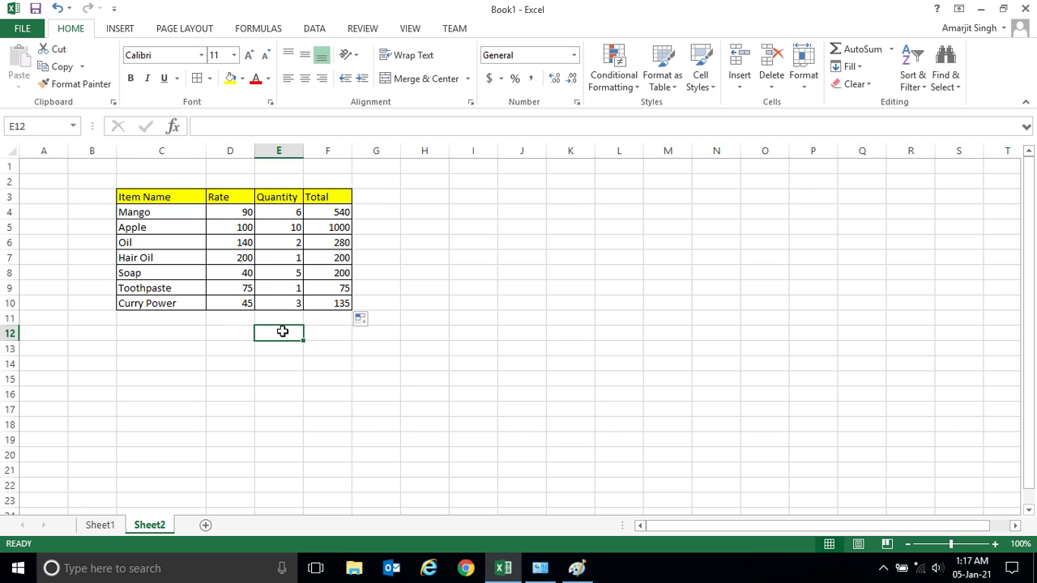
{"action": "type", "text": "Tota"}
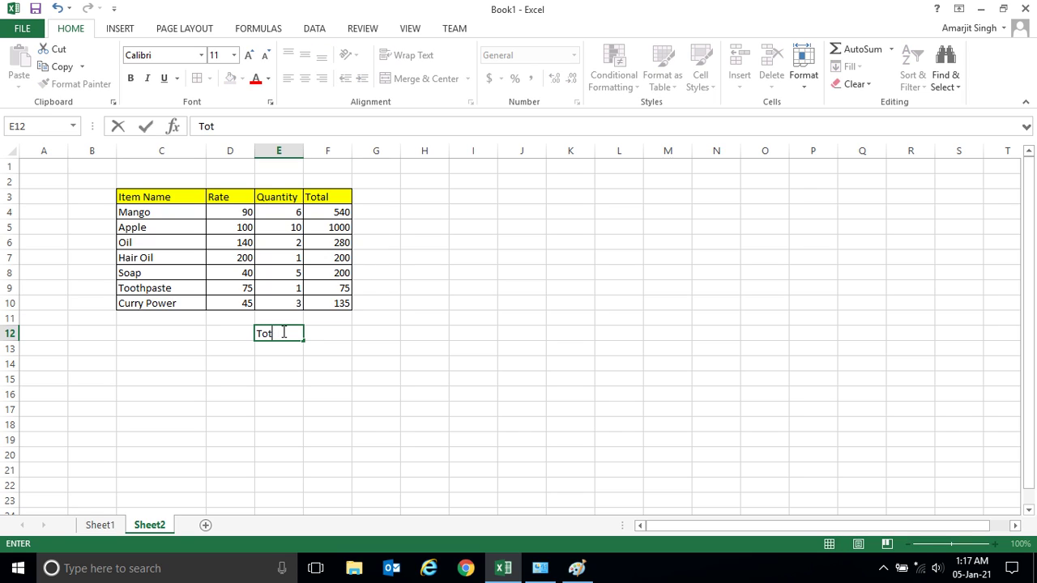
{"action": "key", "text": "BackSpace"}
{"action": "key", "text": "BackSpace"}
{"action": "key", "text": "BackSpace"}
{"action": "type", "text": "Grand Total"}
{"action": "key", "text": "Return"}
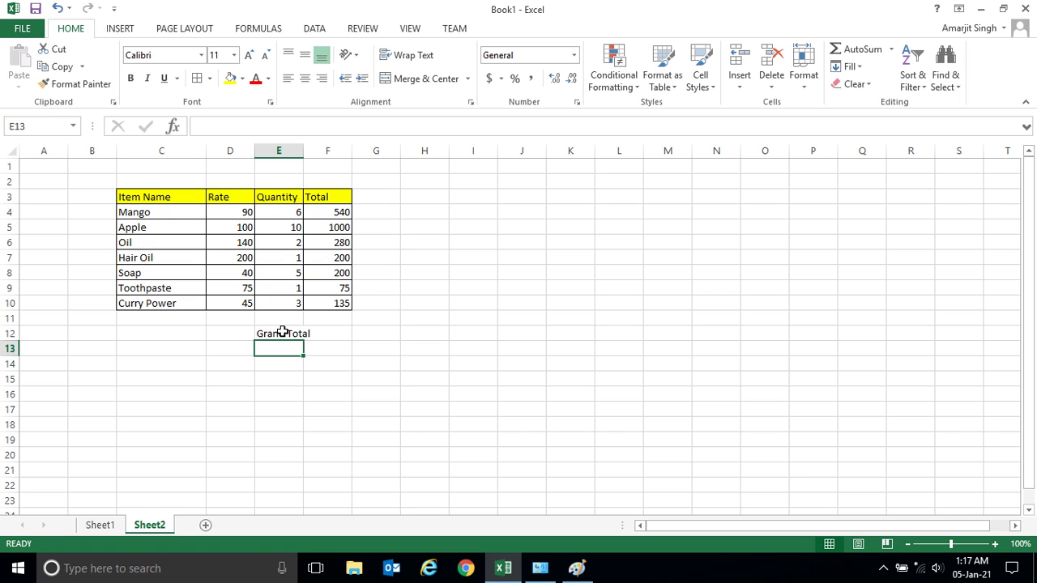
{"action": "left_click_drag", "start_coordinate": [304, 157], "coordinate": [338, 157]}
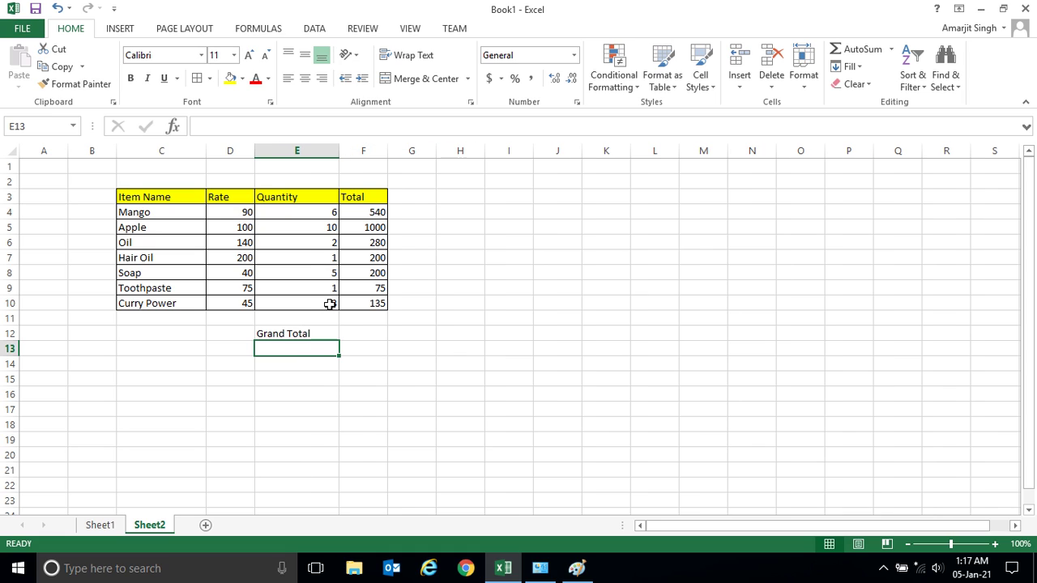
Fill E12:F12 red and make the Grand Total text white
{"action": "left_click_drag", "start_coordinate": [306, 333], "coordinate": [354, 334]}
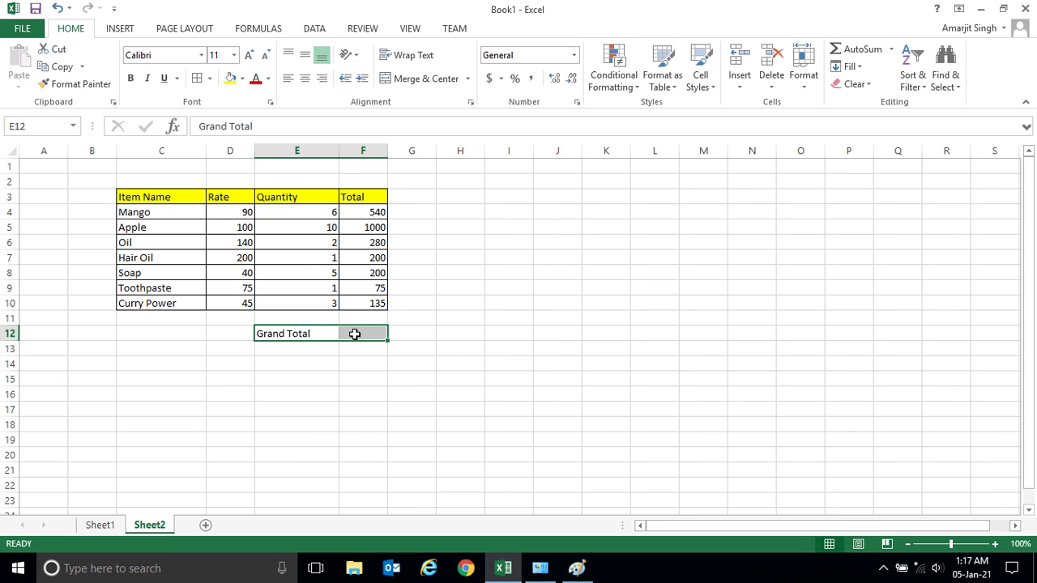
{"action": "left_click", "coordinate": [243, 78]}
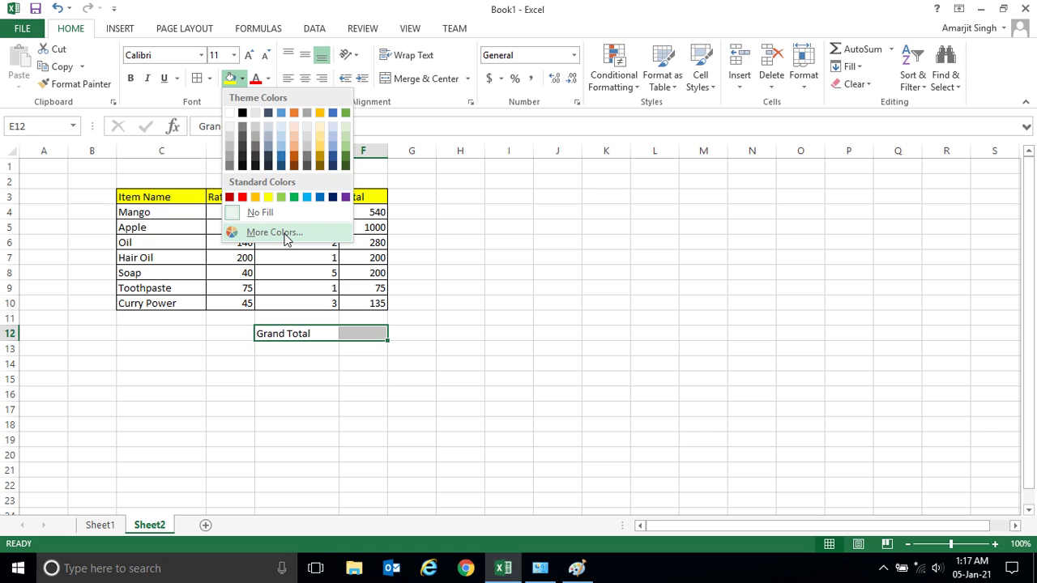
{"action": "left_click", "coordinate": [242, 196]}
{"action": "left_click", "coordinate": [268, 79]}
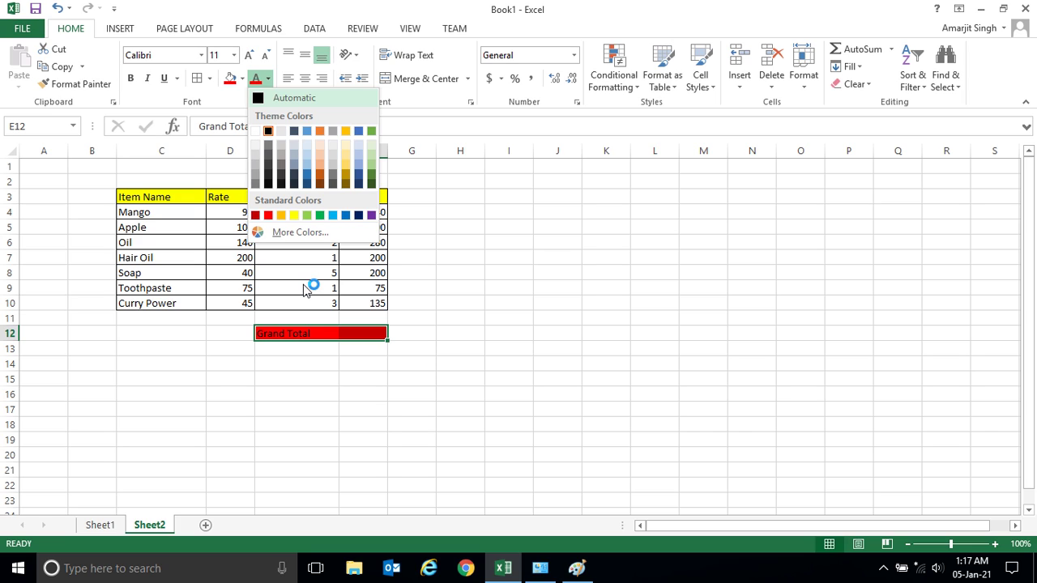
{"action": "left_click", "coordinate": [399, 369]}
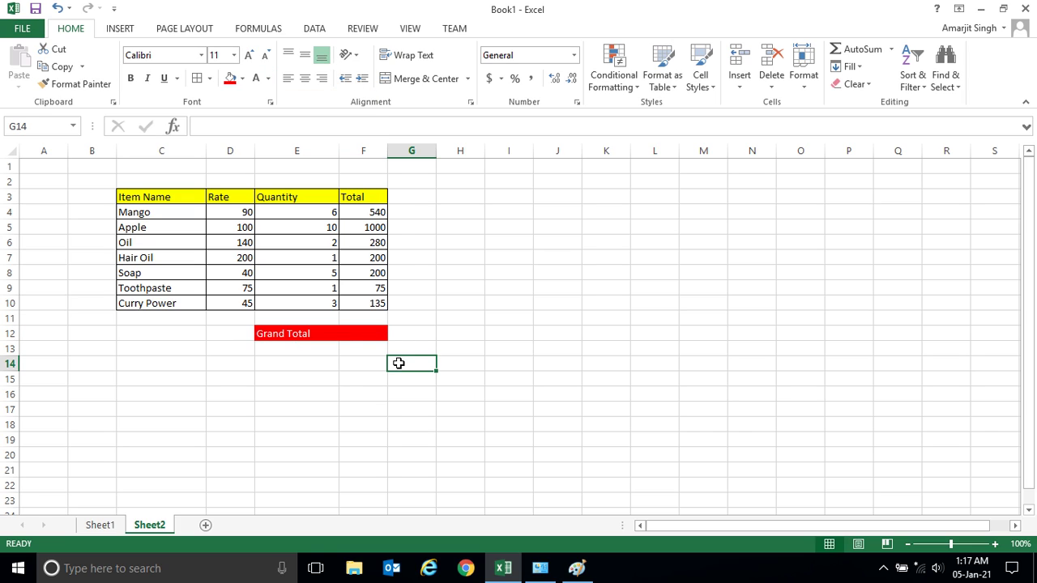
{"action": "left_click", "coordinate": [347, 333]}
{"action": "left_click_drag", "start_coordinate": [283, 338], "coordinate": [356, 337]}
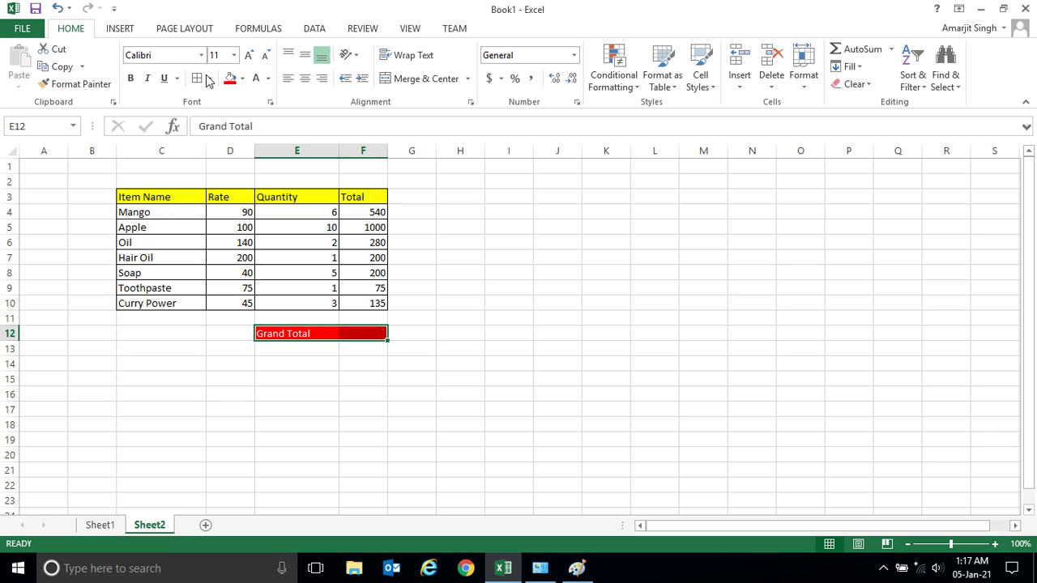
{"action": "double_click", "coordinate": [364, 333]}
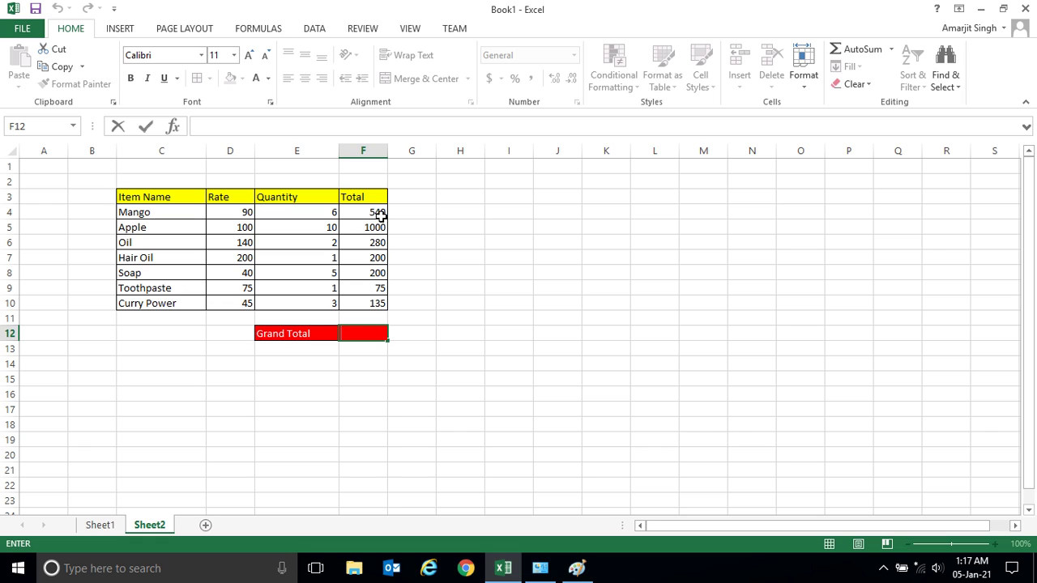
Enter =Sum(F4:F10) in F12 to show the Grand Total of 2430
{"action": "left_click_drag", "start_coordinate": [377, 212], "coordinate": [382, 303]}
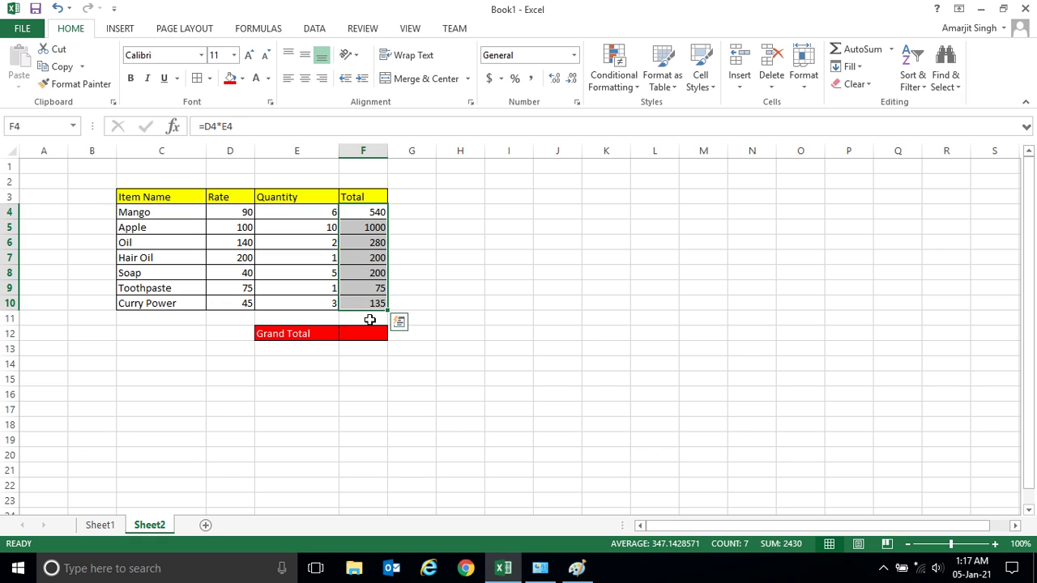
{"action": "left_click", "coordinate": [363, 335]}
{"action": "type", "text": "="}
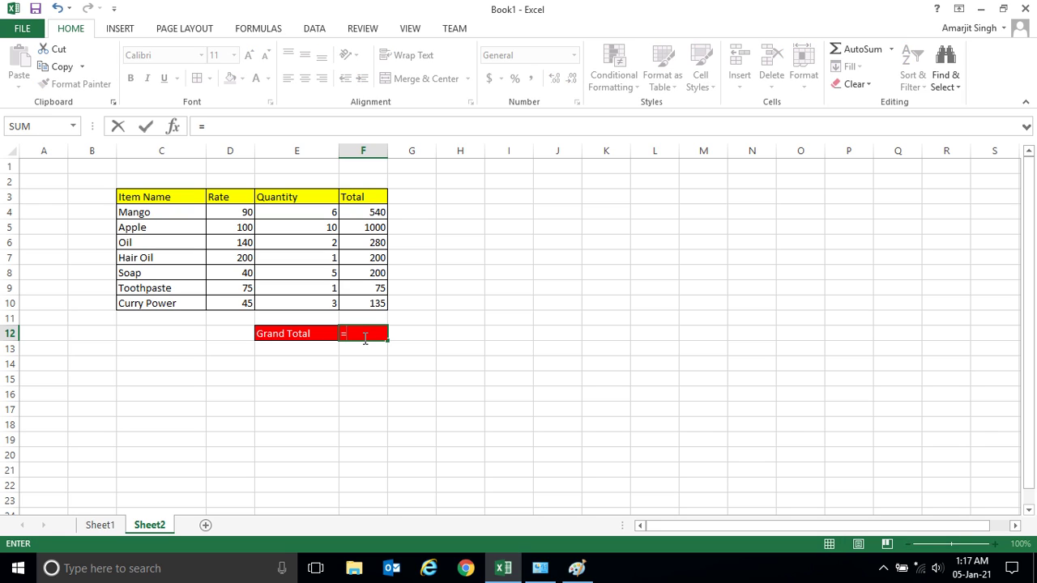
{"action": "type", "text": "Sum("}
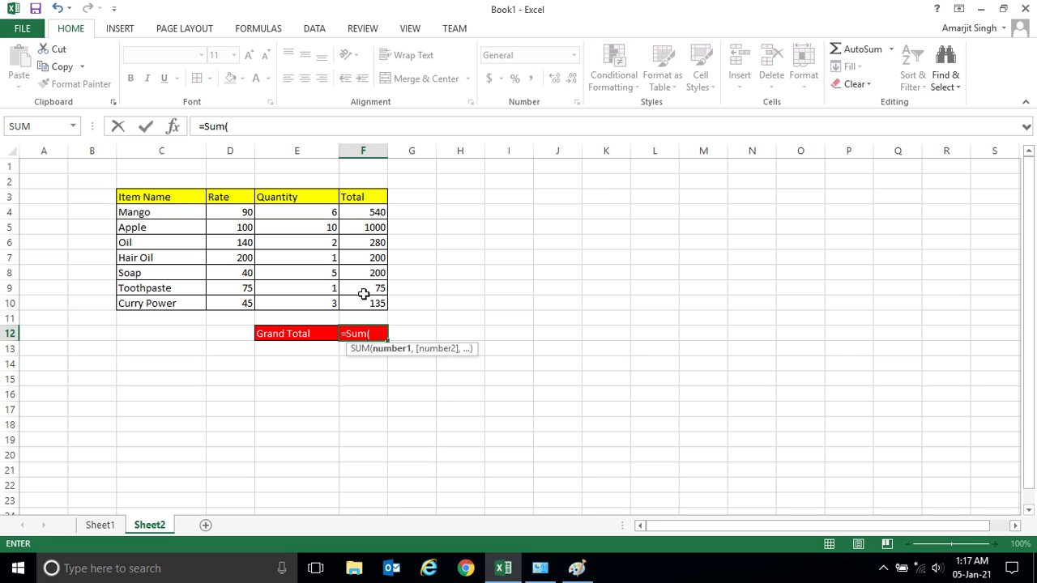
{"action": "left_click_drag", "start_coordinate": [370, 213], "coordinate": [370, 300]}
{"action": "key", "text": "Return"}
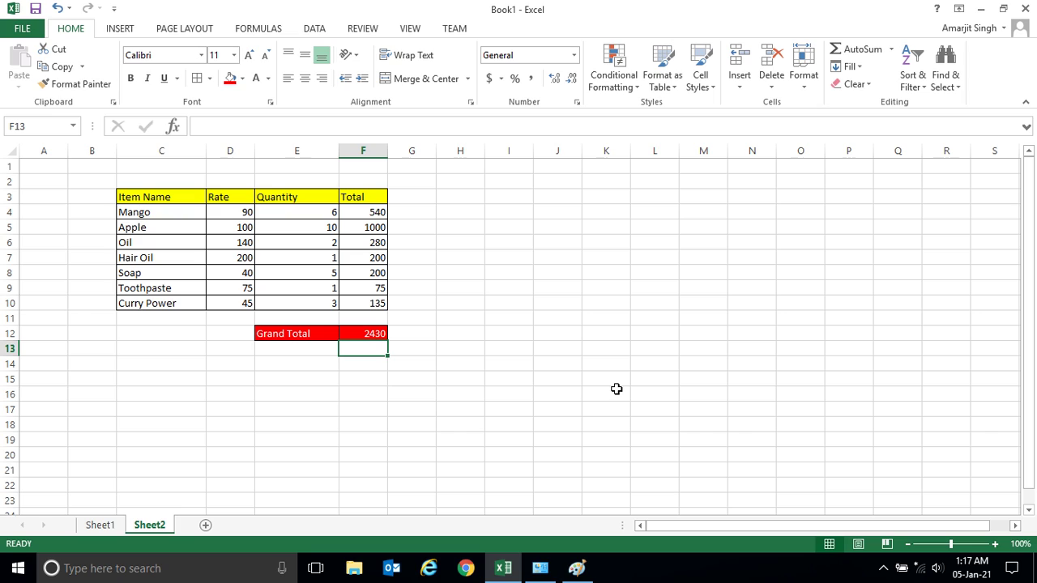
Check the Rate × Quantity formulas down the Total column
{"action": "left_click", "coordinate": [367, 212]}
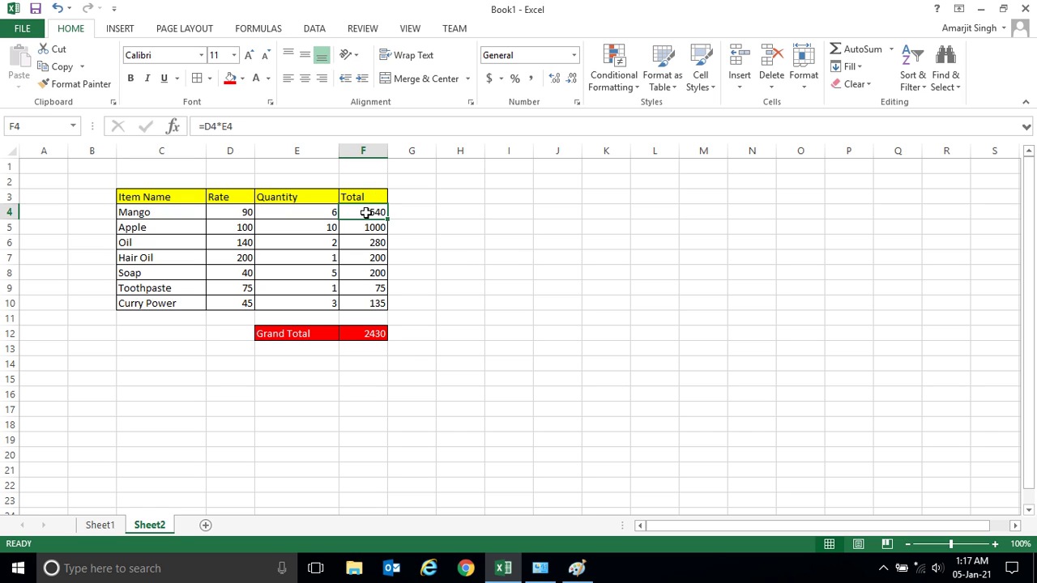
{"action": "left_click", "coordinate": [366, 251]}
{"action": "left_click", "coordinate": [368, 288]}
{"action": "left_click", "coordinate": [373, 252]}
{"action": "left_click", "coordinate": [369, 224]}
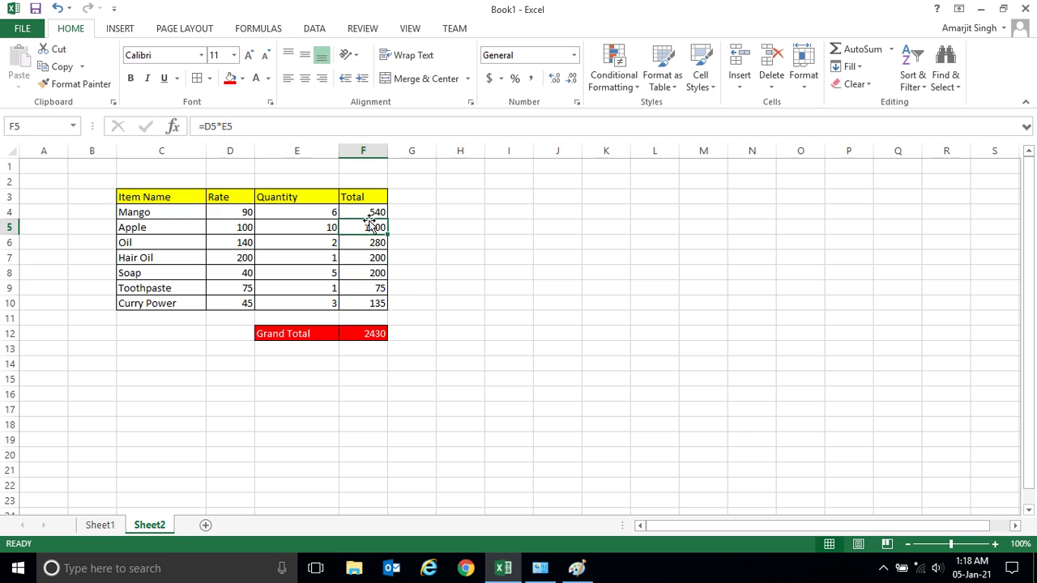
{"action": "left_click", "coordinate": [370, 211]}
{"action": "left_click", "coordinate": [370, 255]}
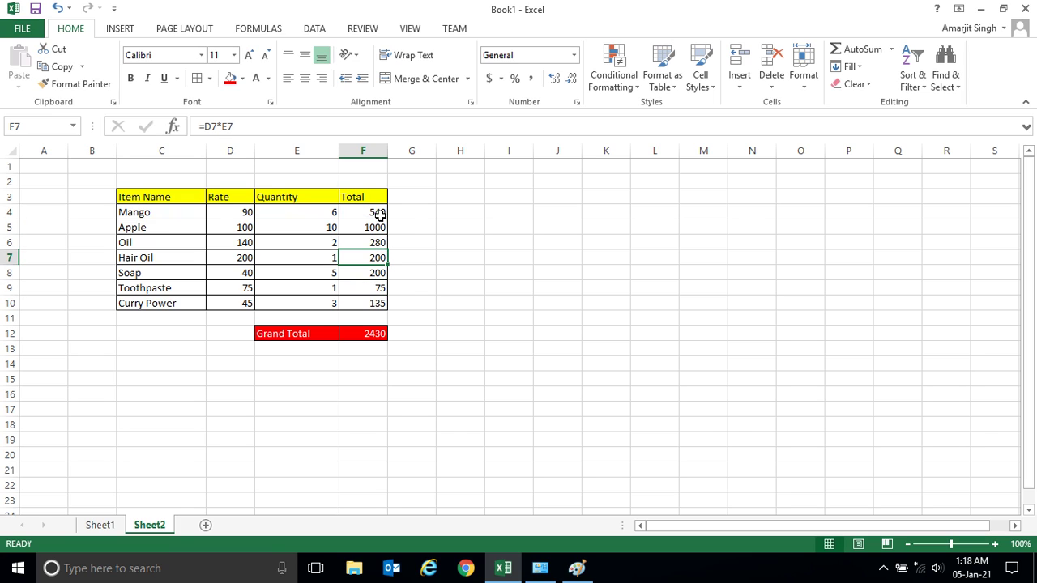
Change Oil's quantity to 4 and confirm the Grand Total becomes 2710
{"action": "left_click", "coordinate": [323, 246]}
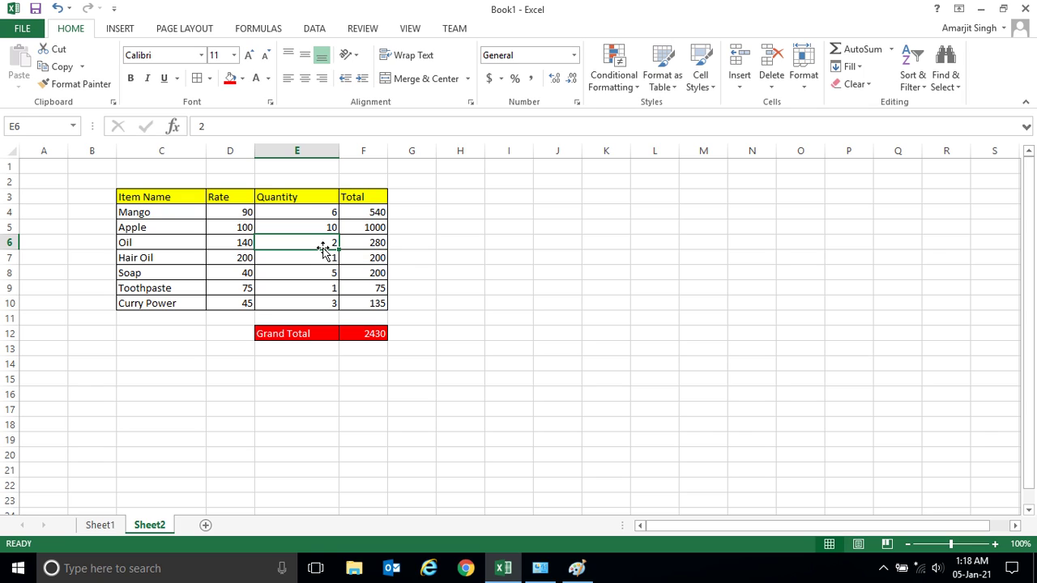
{"action": "type", "text": "4"}
{"action": "key", "text": "Return"}
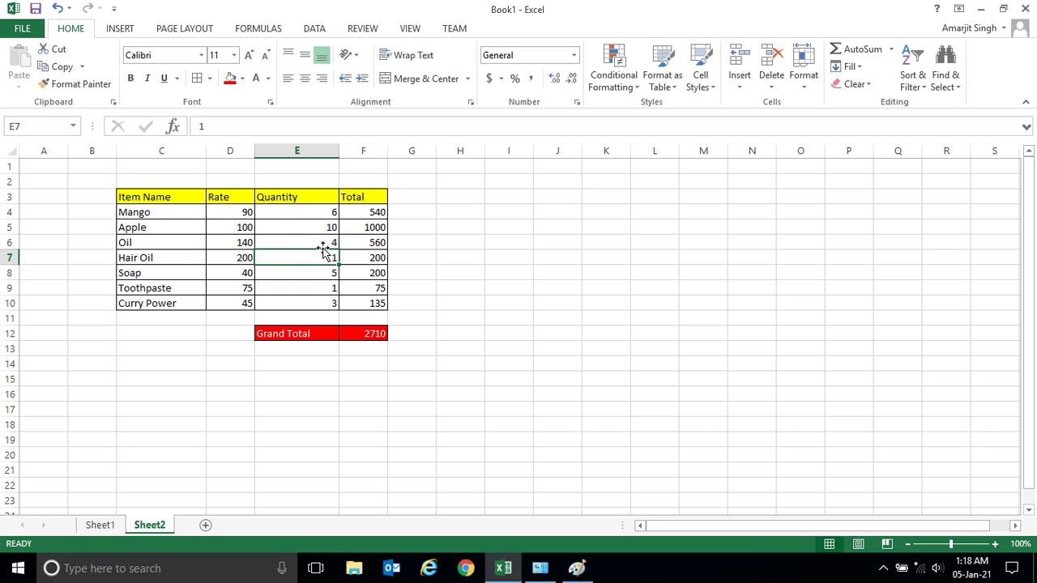
{"action": "left_click", "coordinate": [377, 241]}
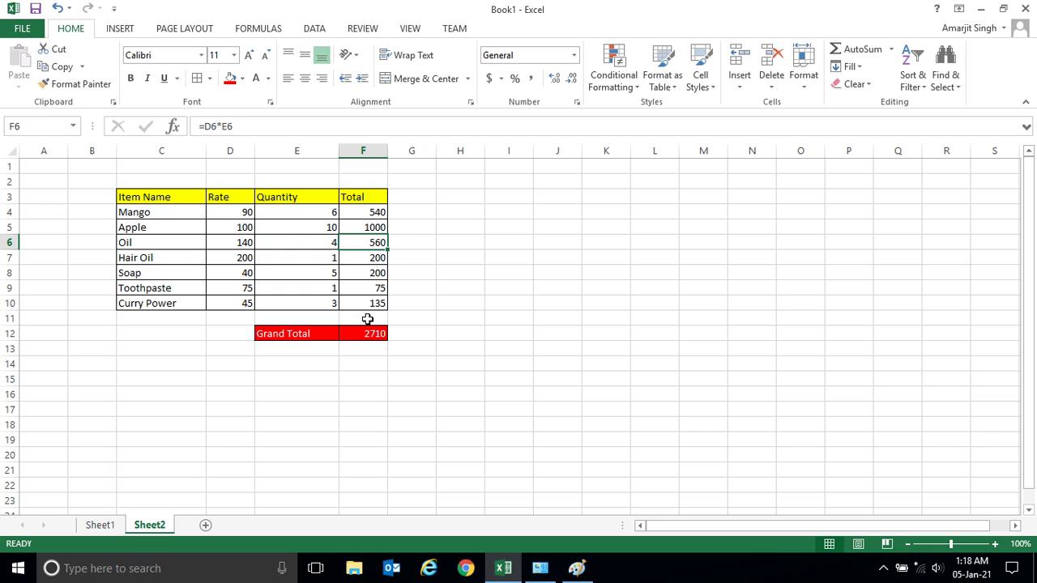
{"action": "left_click", "coordinate": [367, 333]}
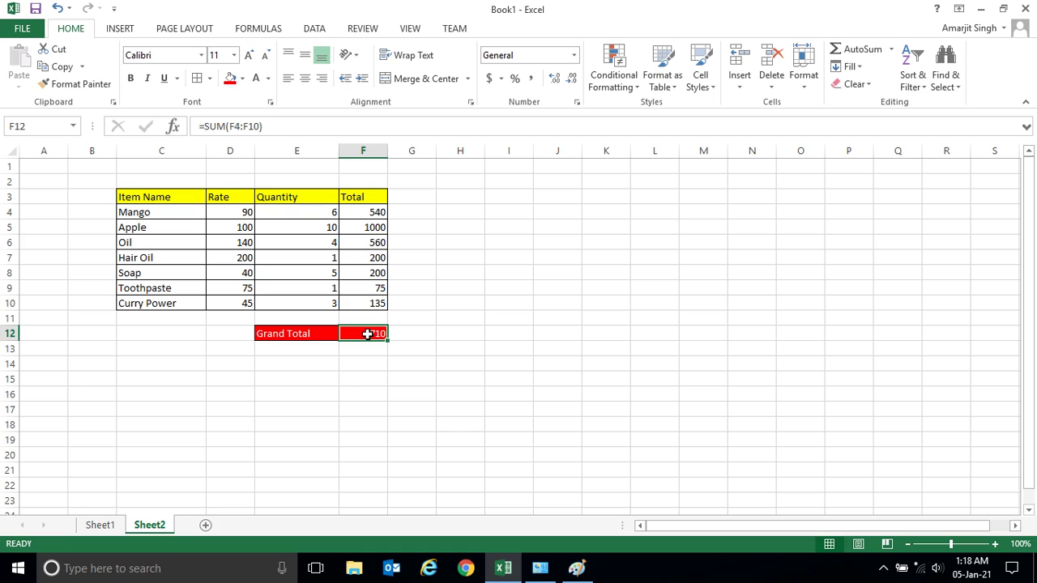
{"action": "left_click", "coordinate": [298, 242]}
Change Soap's quantity to 2, giving a Total of 80 and Grand Total 2590
{"action": "left_click", "coordinate": [324, 274]}
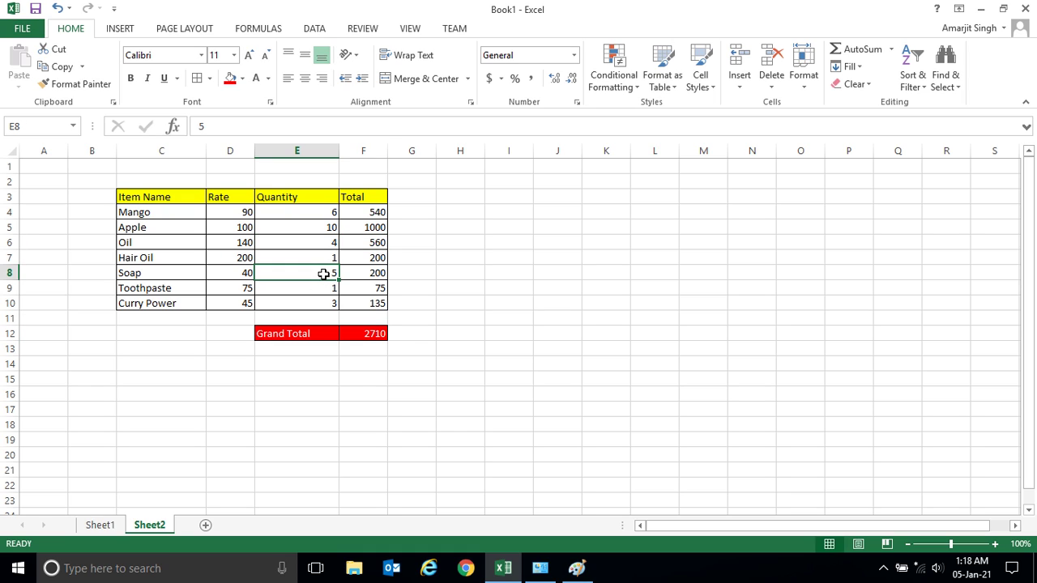
{"action": "type", "text": "2"}
{"action": "key", "text": "Return"}
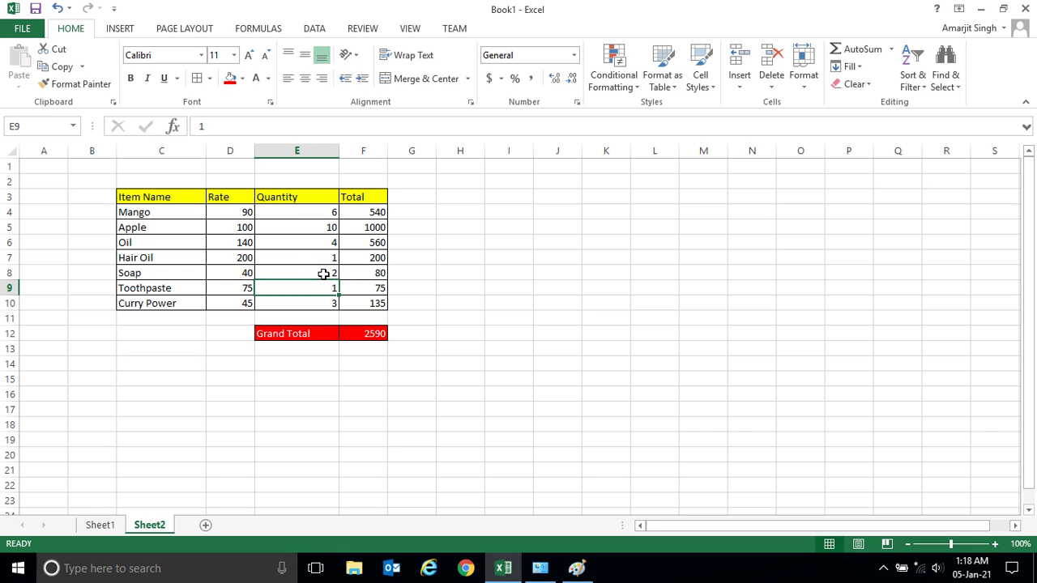
{"action": "left_click", "coordinate": [363, 275]}
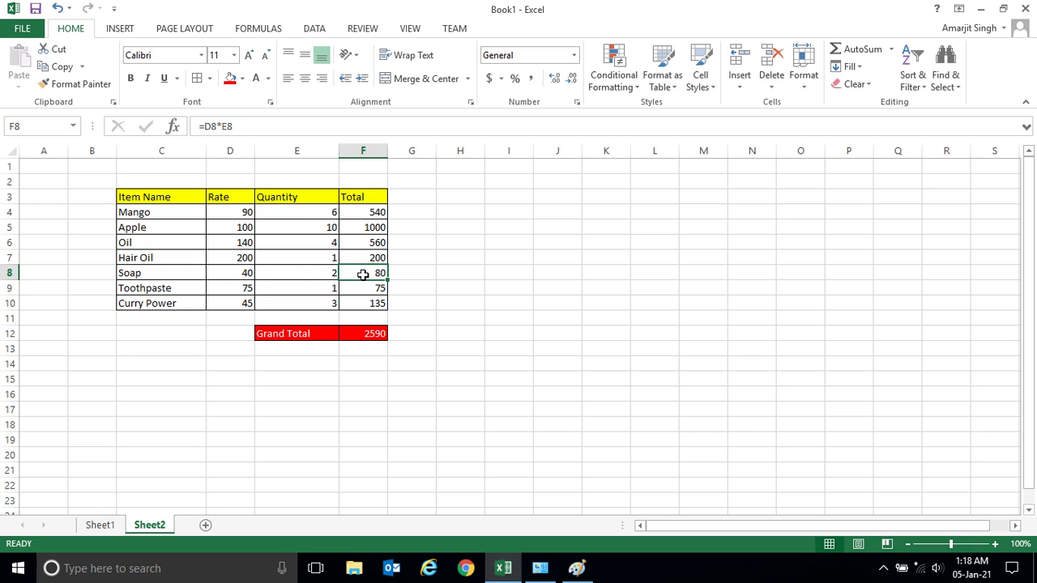
{"action": "left_click", "coordinate": [359, 335]}
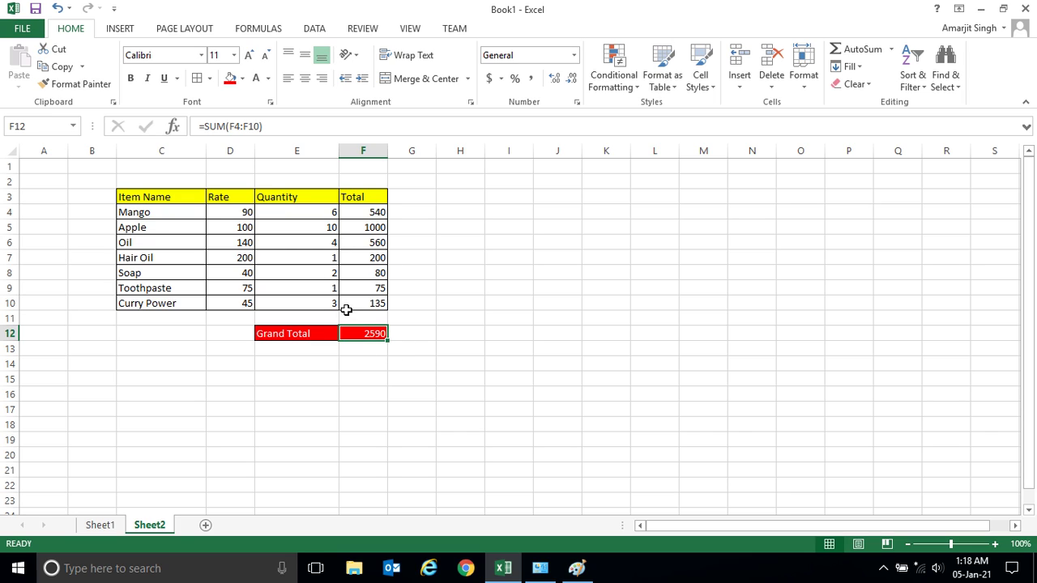
{"action": "left_click", "coordinate": [364, 242]}
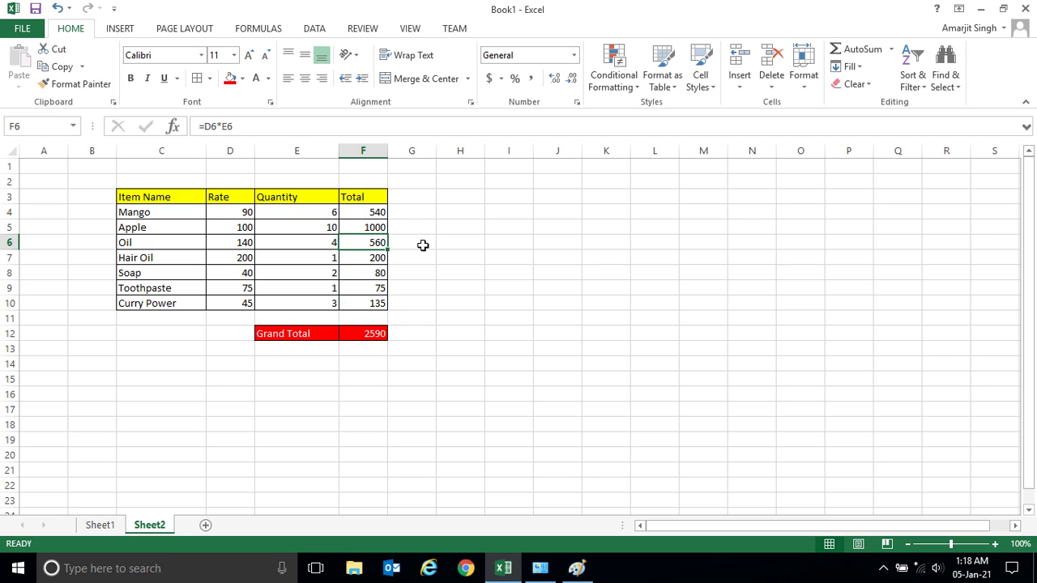
{"action": "left_click", "coordinate": [371, 227]}
{"action": "left_click", "coordinate": [375, 209]}
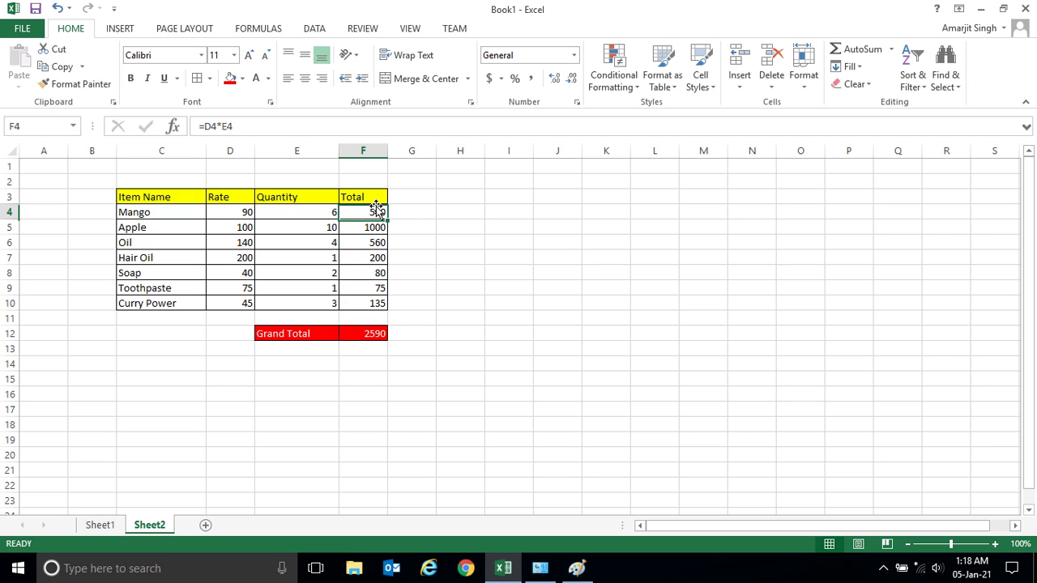
{"action": "left_click", "coordinate": [370, 228]}
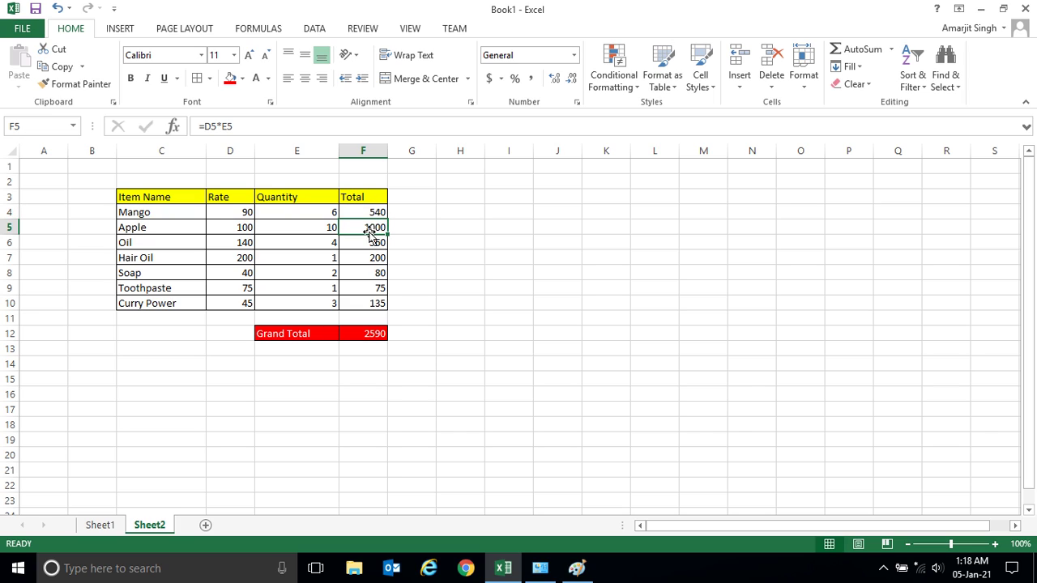
{"action": "left_click", "coordinate": [370, 212]}
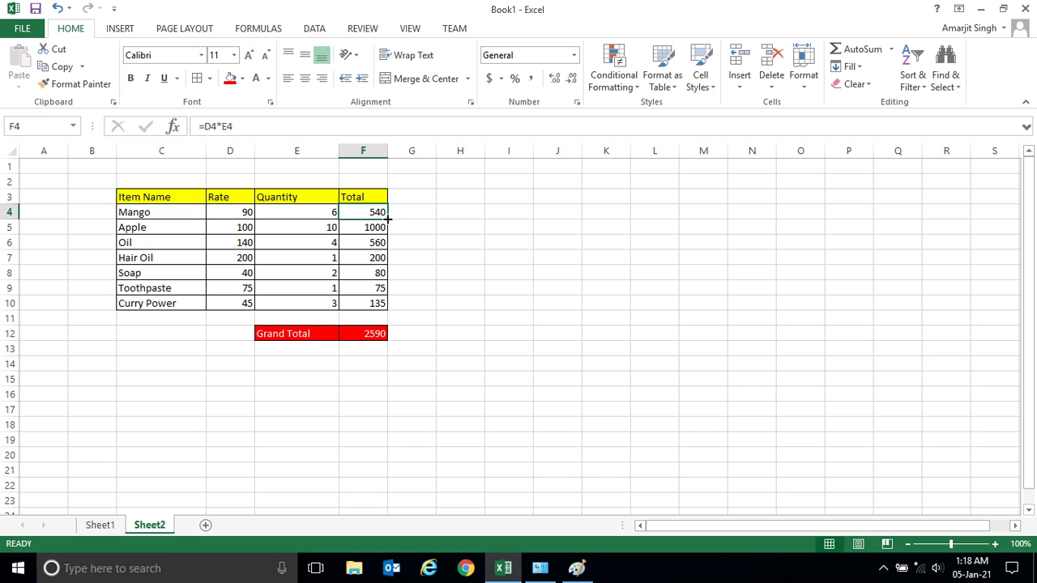
{"action": "left_click", "coordinate": [371, 227]}
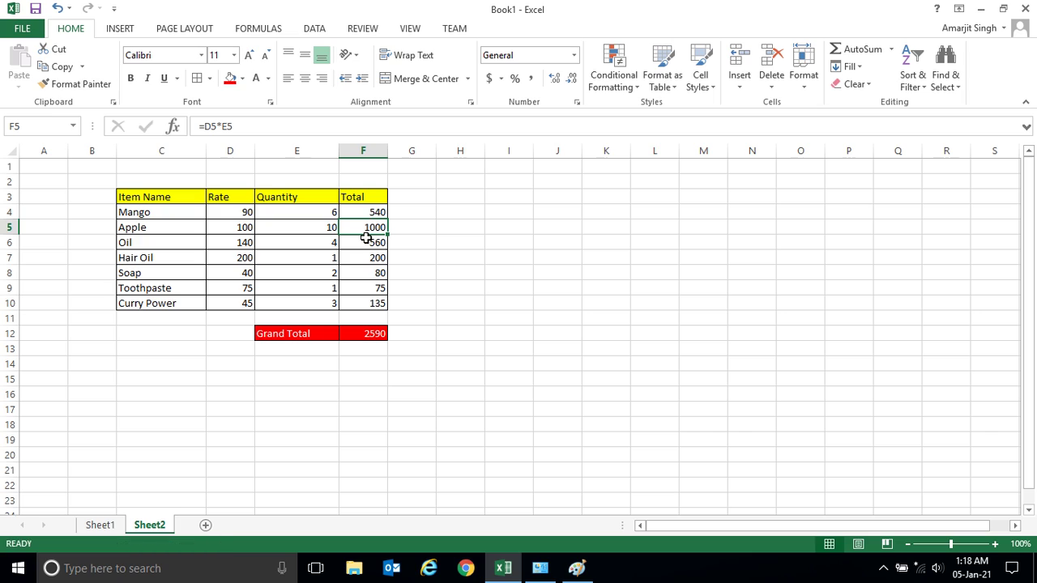
{"action": "left_click", "coordinate": [367, 240]}
{"action": "left_click", "coordinate": [371, 255]}
{"action": "left_click", "coordinate": [370, 228]}
{"action": "left_click", "coordinate": [370, 255]}
{"action": "left_click", "coordinate": [378, 212]}
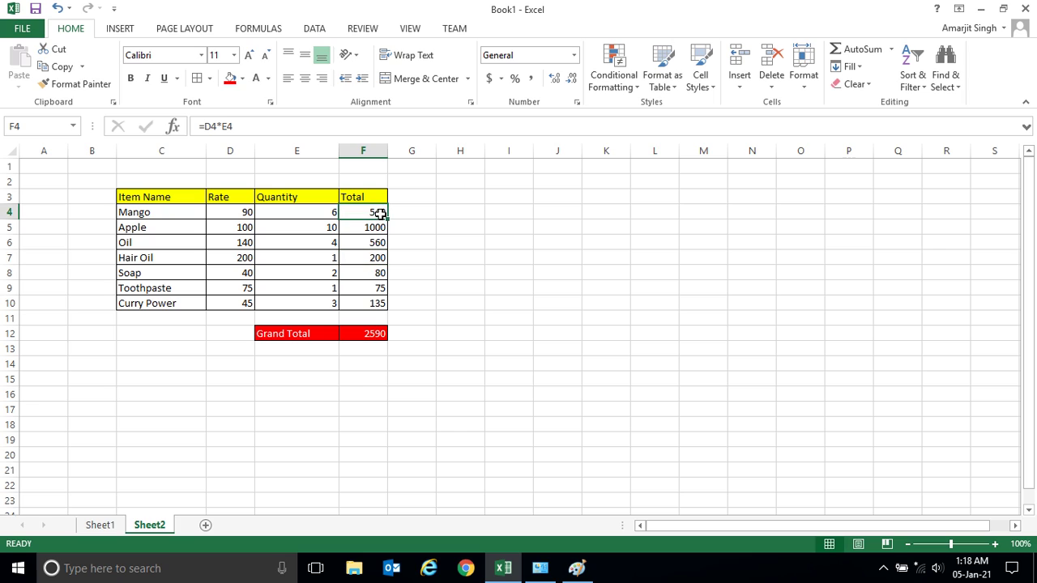